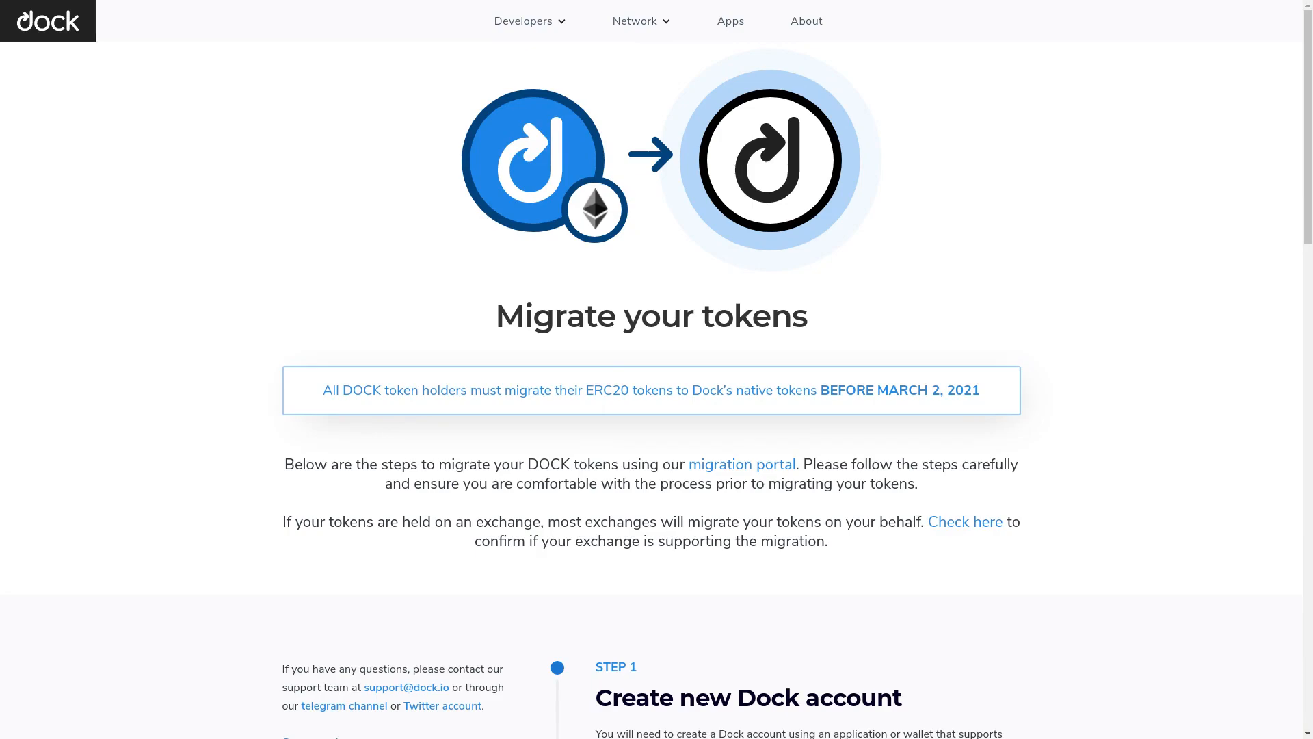
Scroll the Migrate your tokens page past Steps 1–4 down to the FAQ section
{"action": "scroll", "coordinate": [657, 370], "scroll_direction": "down", "scroll_amount": 2}
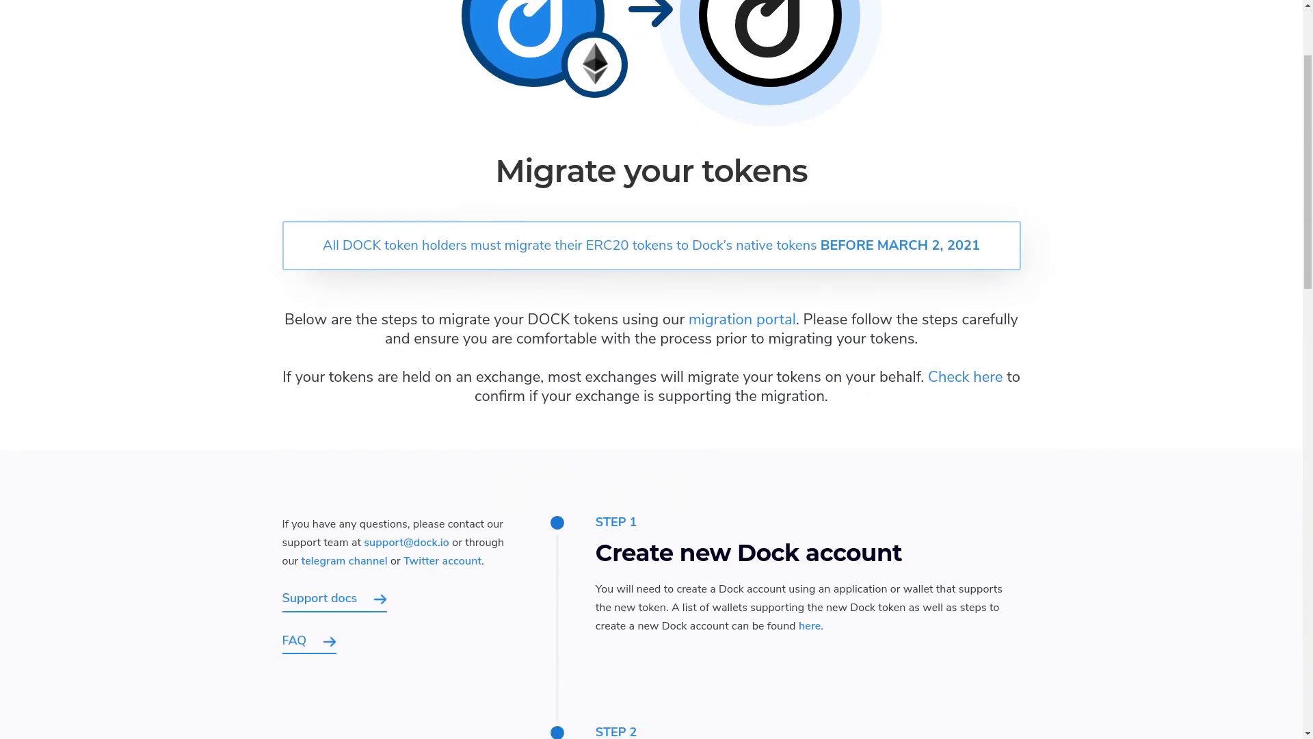
{"action": "scroll", "coordinate": [657, 369], "scroll_direction": "down", "scroll_amount": 2}
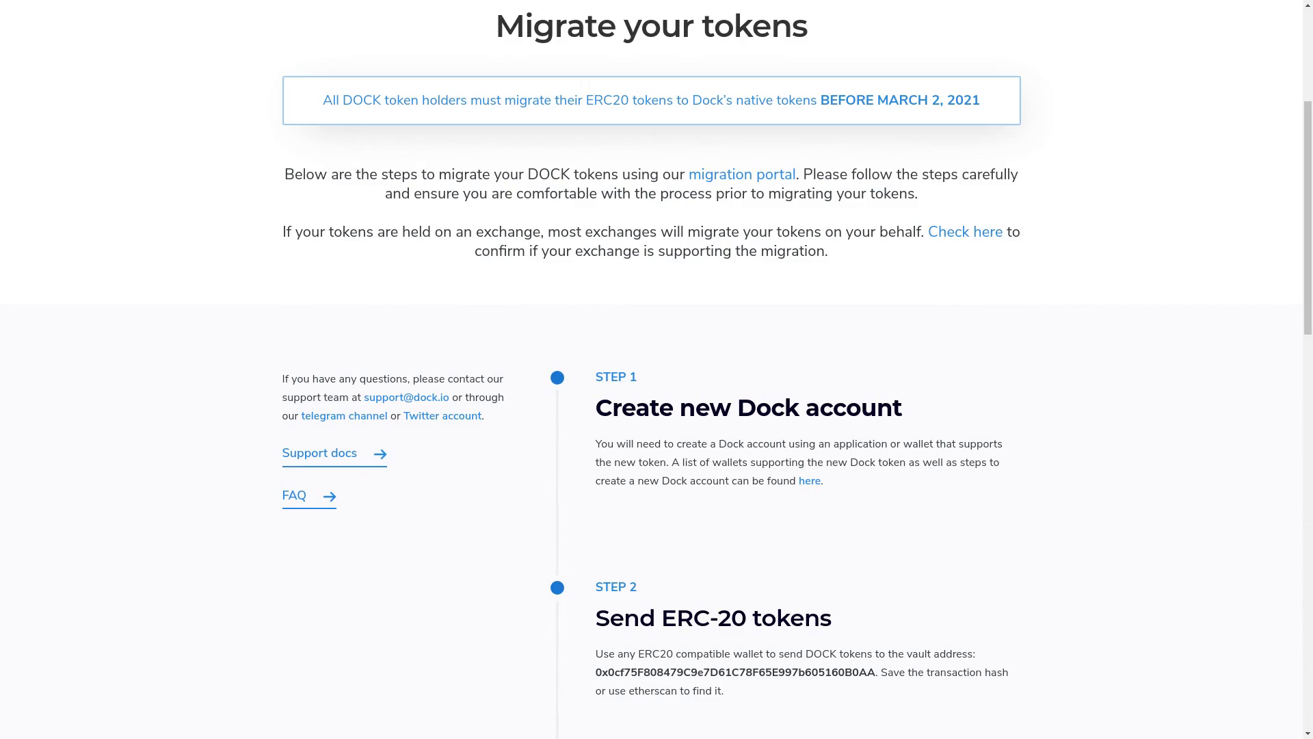
{"action": "scroll", "coordinate": [657, 369], "scroll_direction": "down", "scroll_amount": 3}
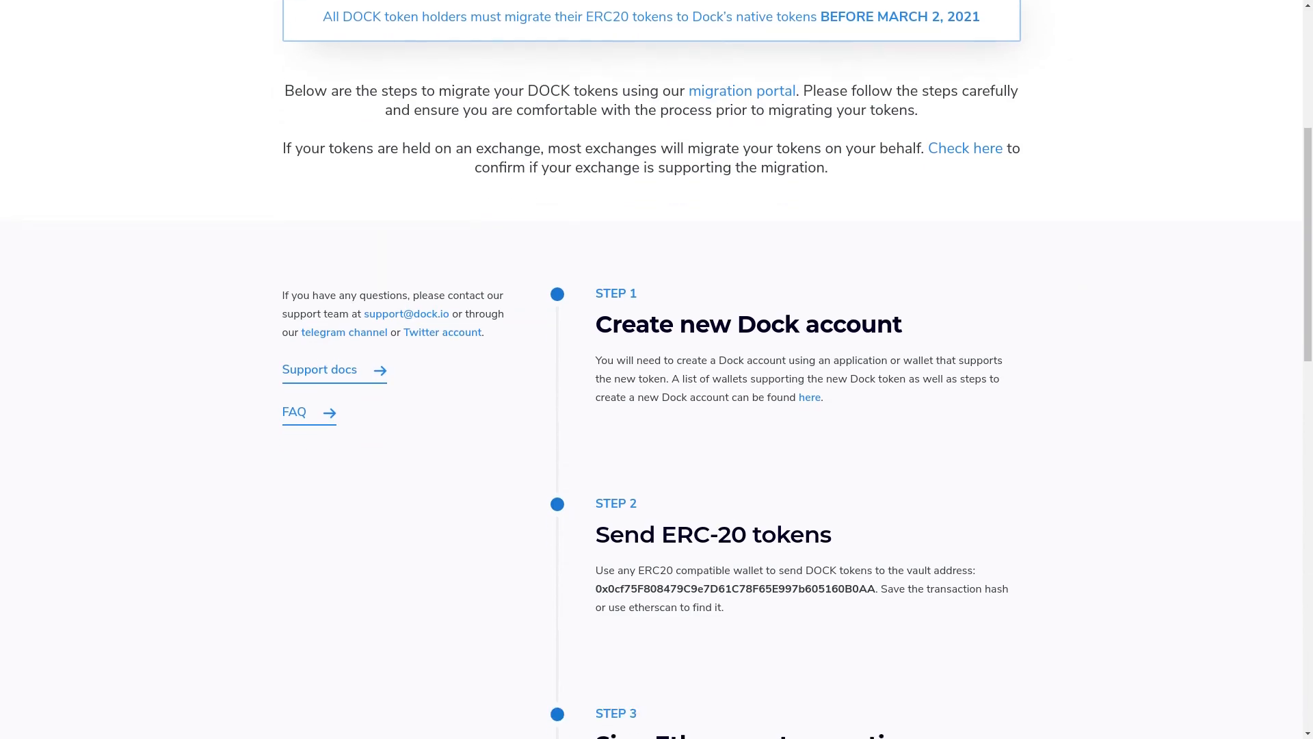
{"action": "scroll", "coordinate": [656, 369], "scroll_direction": "down", "scroll_amount": 2}
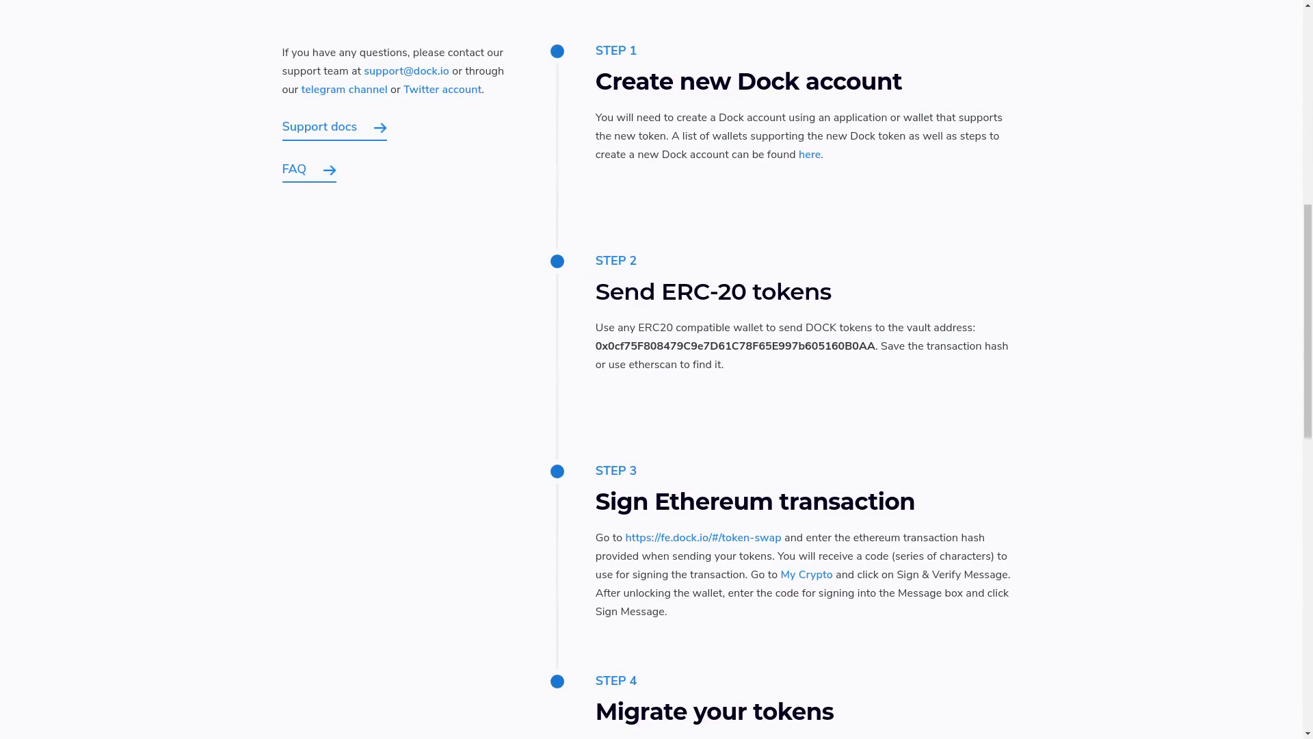
{"action": "scroll", "coordinate": [657, 369], "scroll_direction": "down", "scroll_amount": 4}
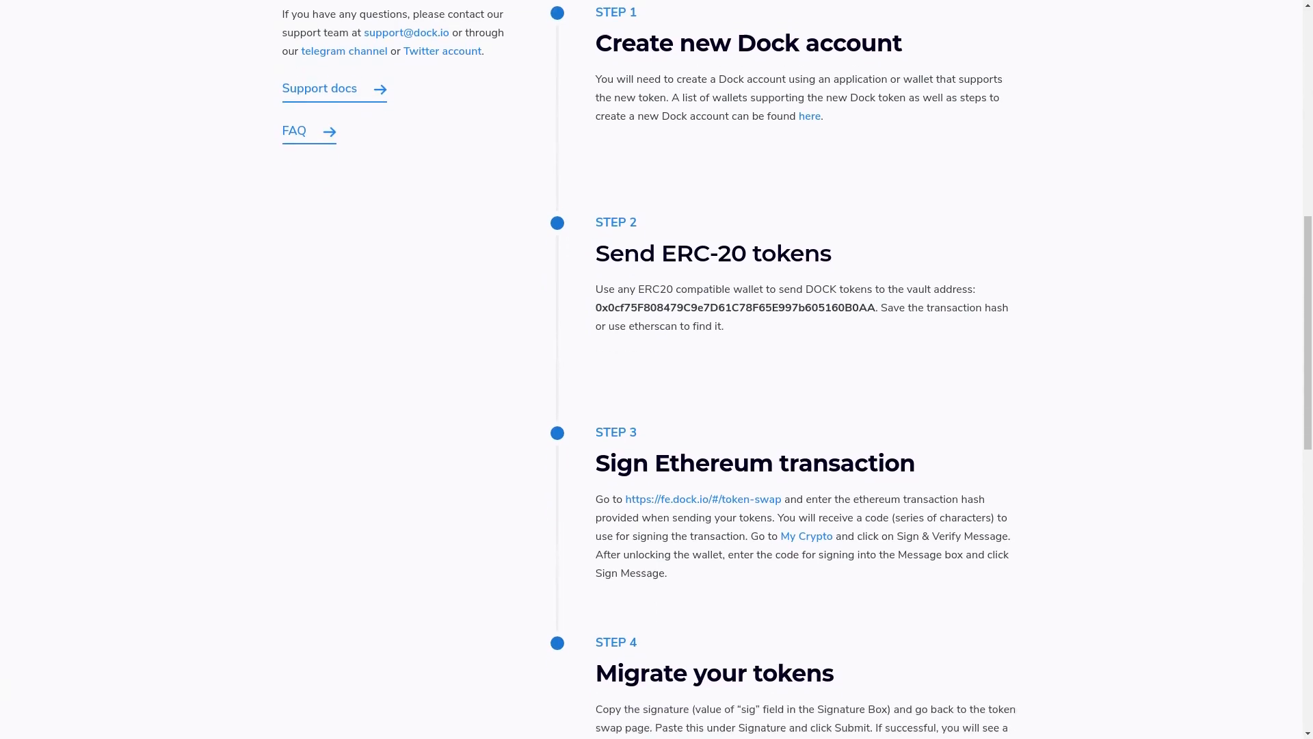
{"action": "scroll", "coordinate": [657, 369], "scroll_direction": "down", "scroll_amount": 3}
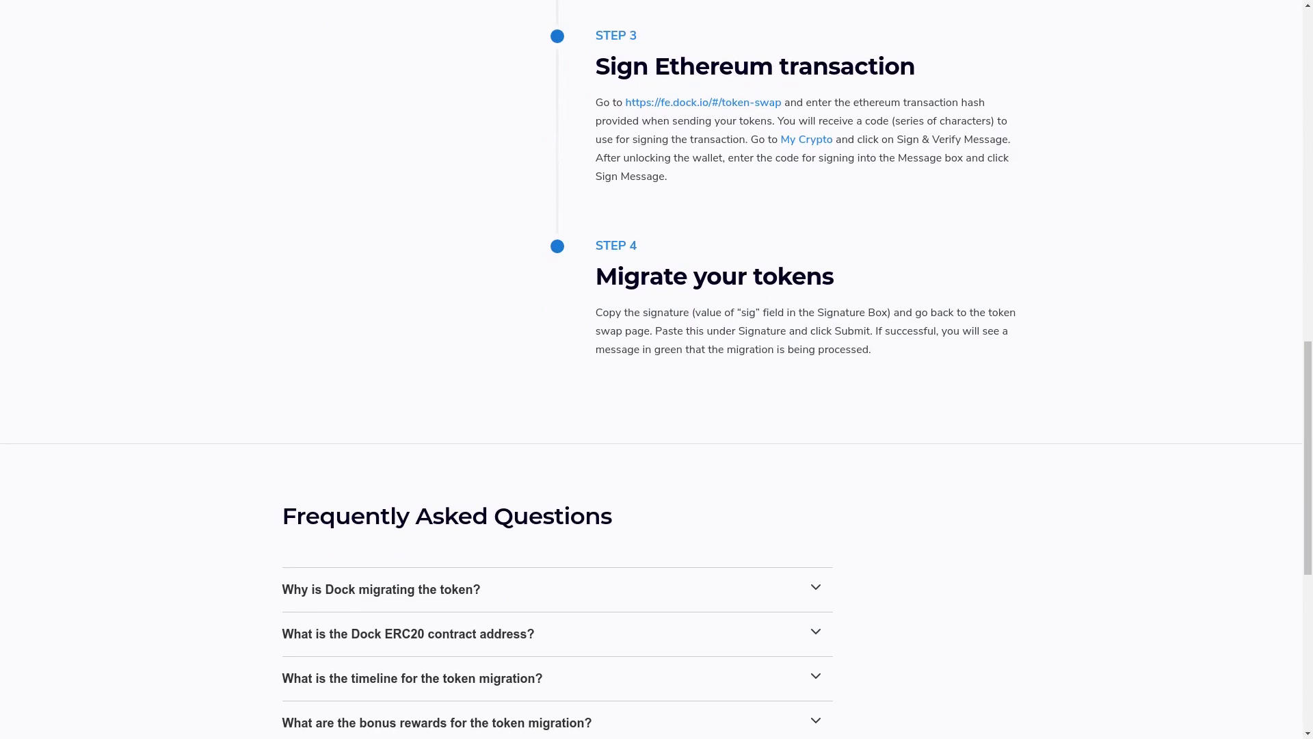
Expand the FAQ answers on why Dock is migrating, the ERC20 contract address, and the timeline
{"action": "scroll", "coordinate": [657, 369], "scroll_direction": "down", "scroll_amount": 5}
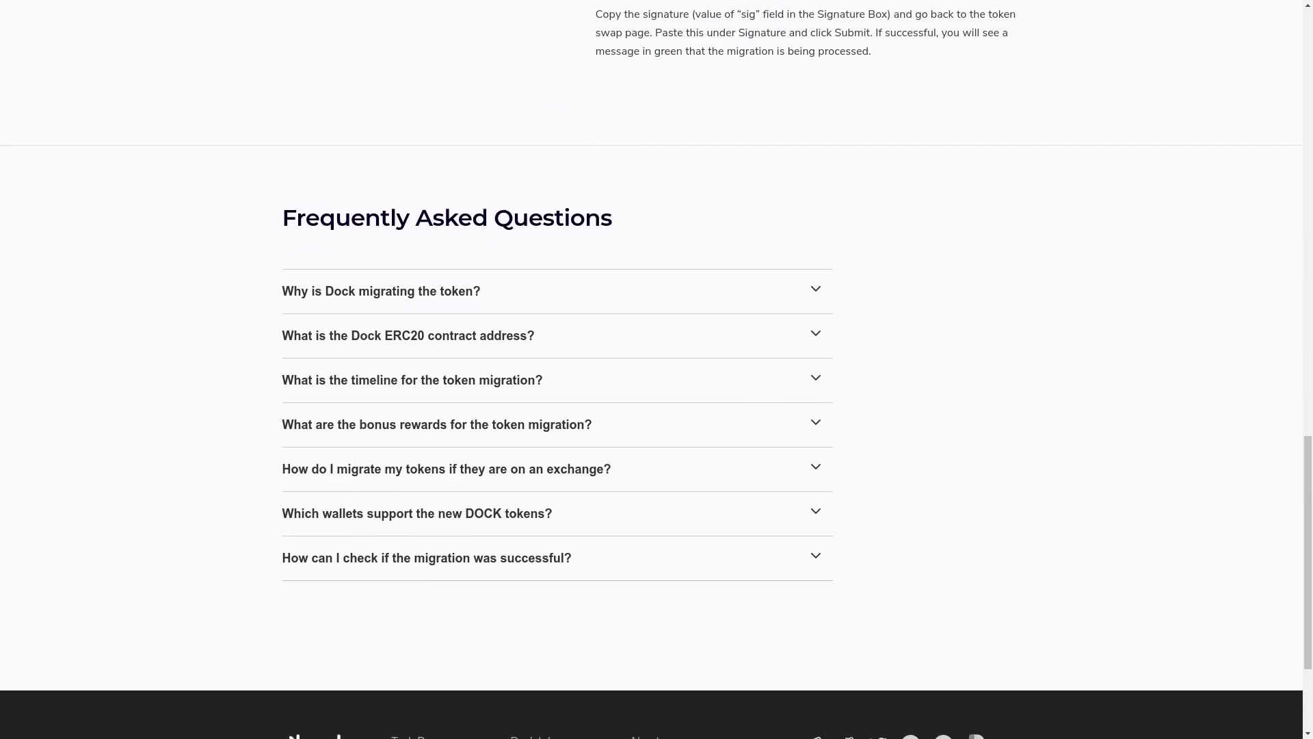
{"action": "scroll", "coordinate": [656, 370], "scroll_direction": "down", "scroll_amount": 2}
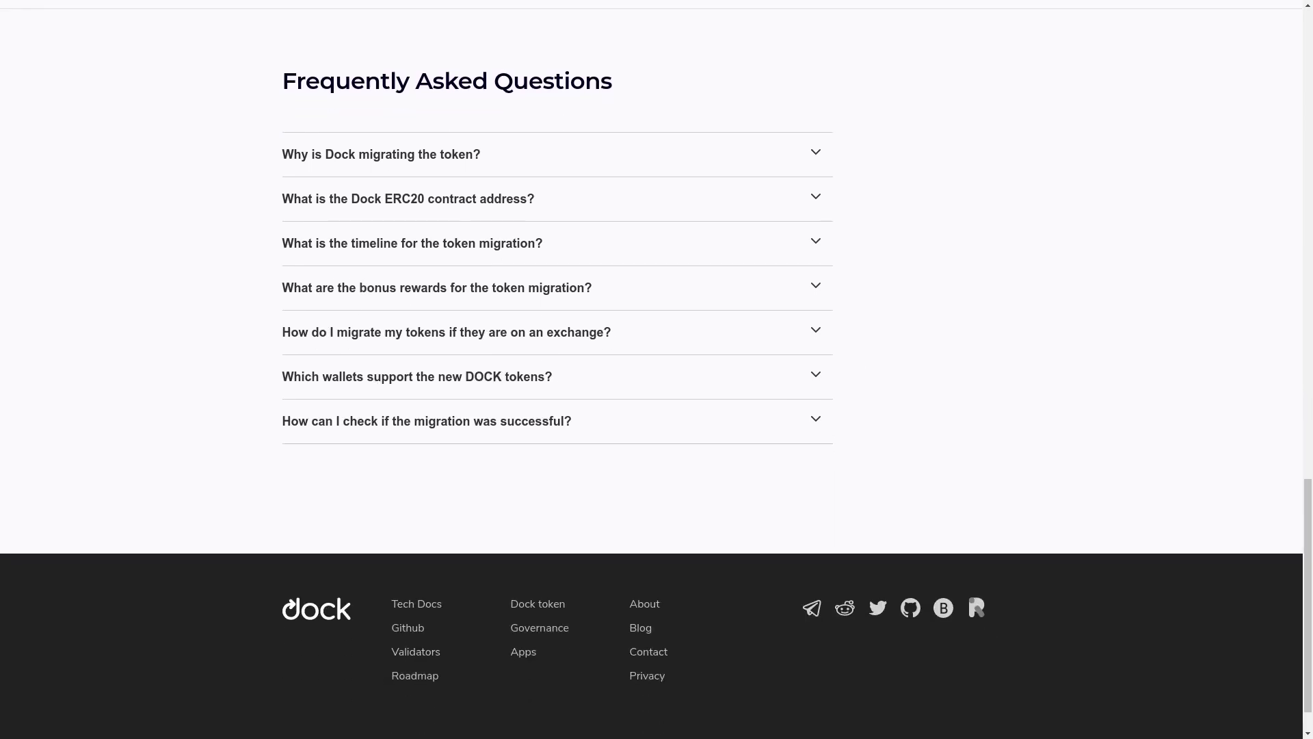
{"action": "left_click", "coordinate": [382, 154]}
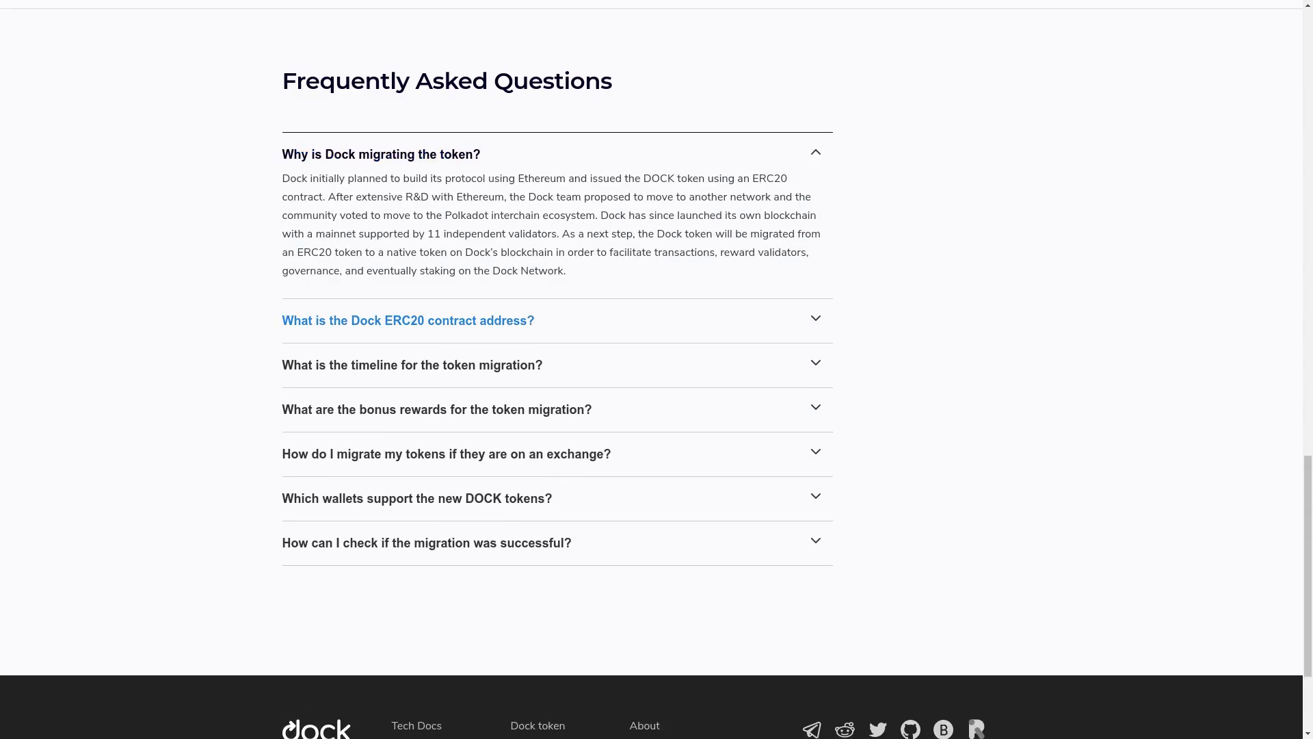
{"action": "left_click", "coordinate": [407, 320]}
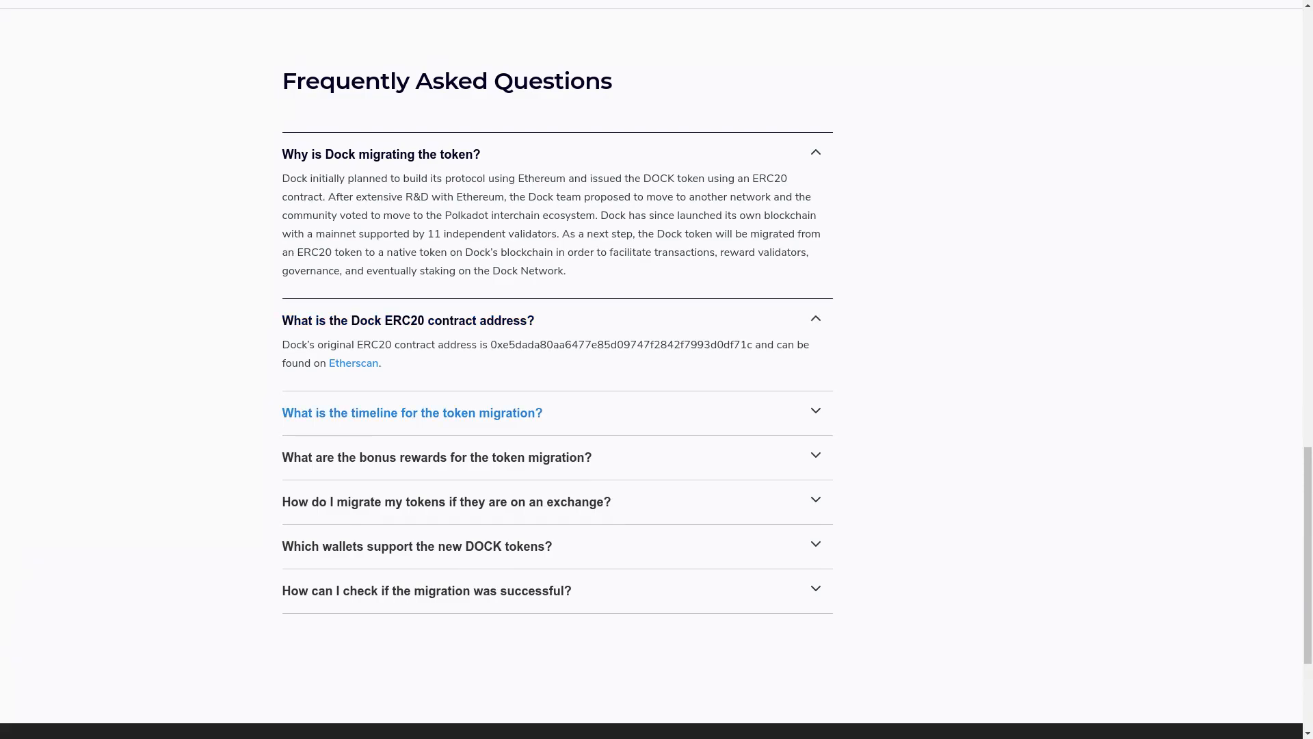
{"action": "left_click", "coordinate": [412, 412]}
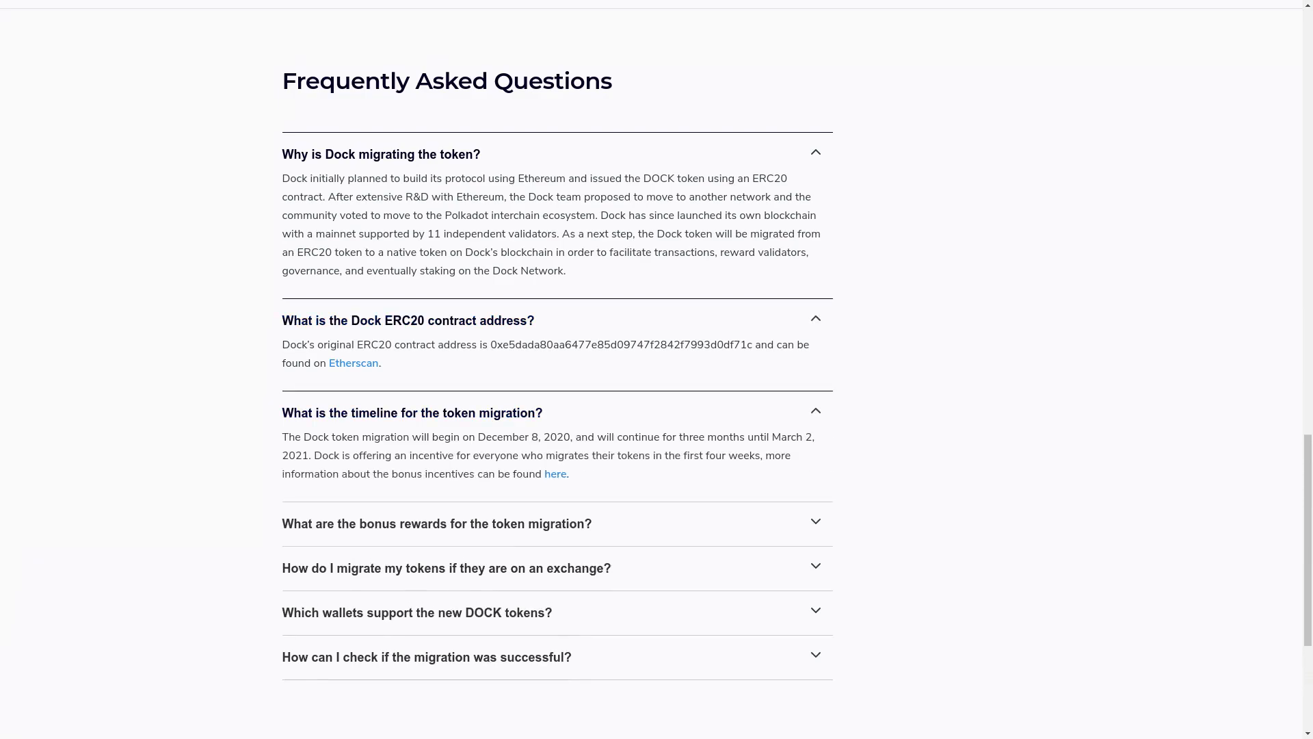
{"action": "scroll", "coordinate": [412, 413], "scroll_direction": "down", "scroll_amount": 1}
{"action": "scroll", "coordinate": [424, 273], "scroll_direction": "down", "scroll_amount": 4}
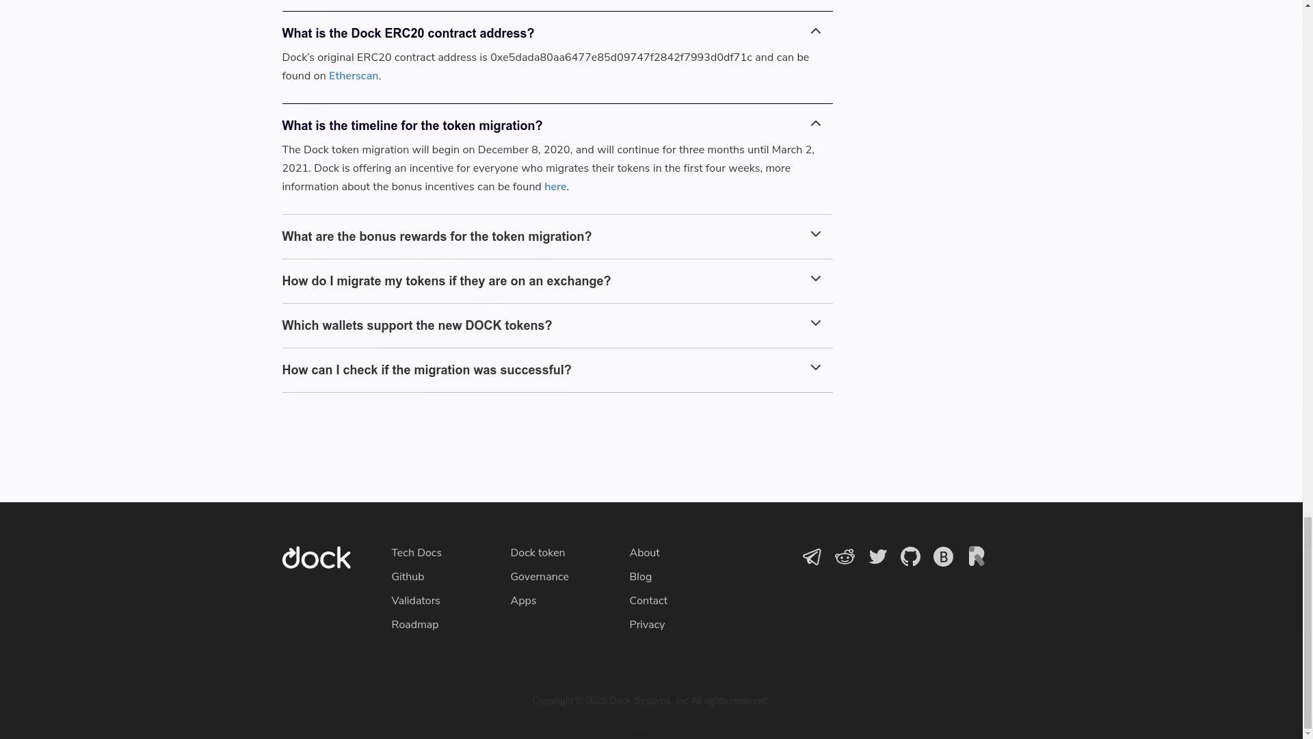
Expand the answers on bonus rewards, exchange-held tokens, supported wallets, and checking migration success
{"action": "left_click", "coordinate": [437, 236]}
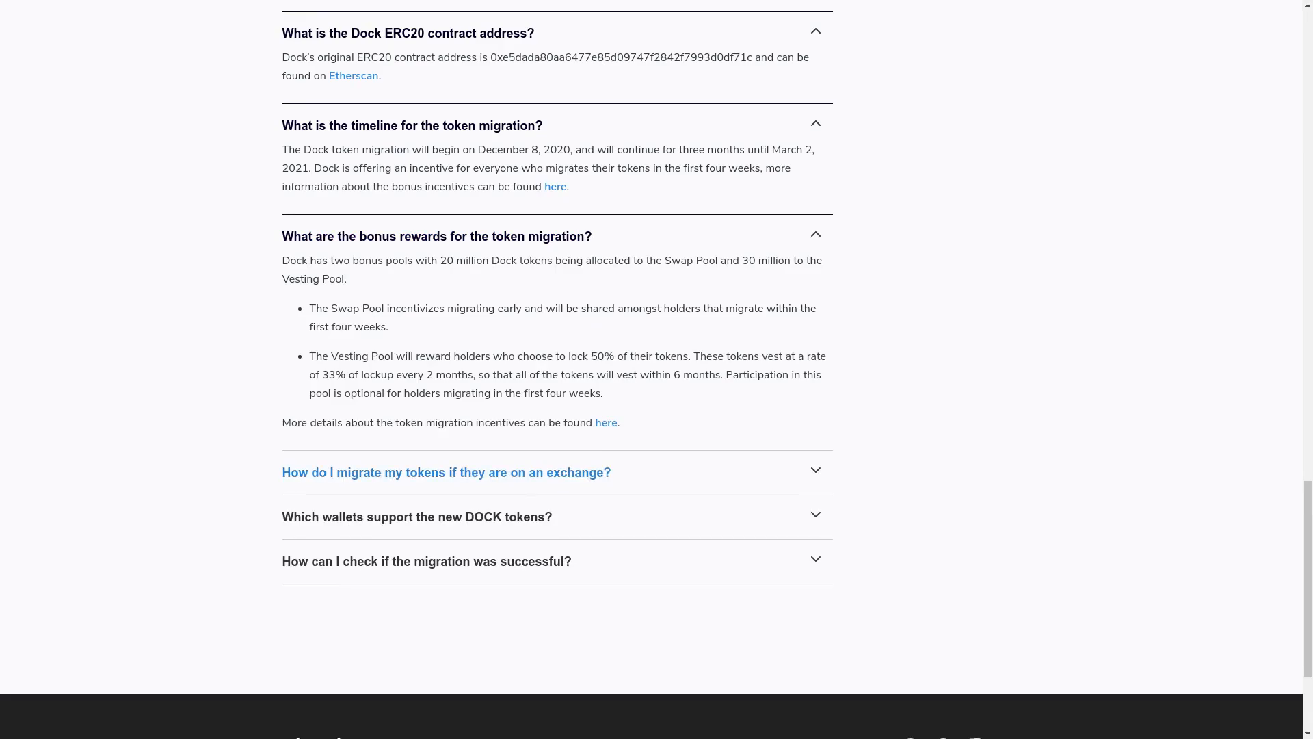
{"action": "left_click", "coordinate": [446, 472]}
{"action": "scroll", "coordinate": [446, 472], "scroll_direction": "down", "scroll_amount": 4}
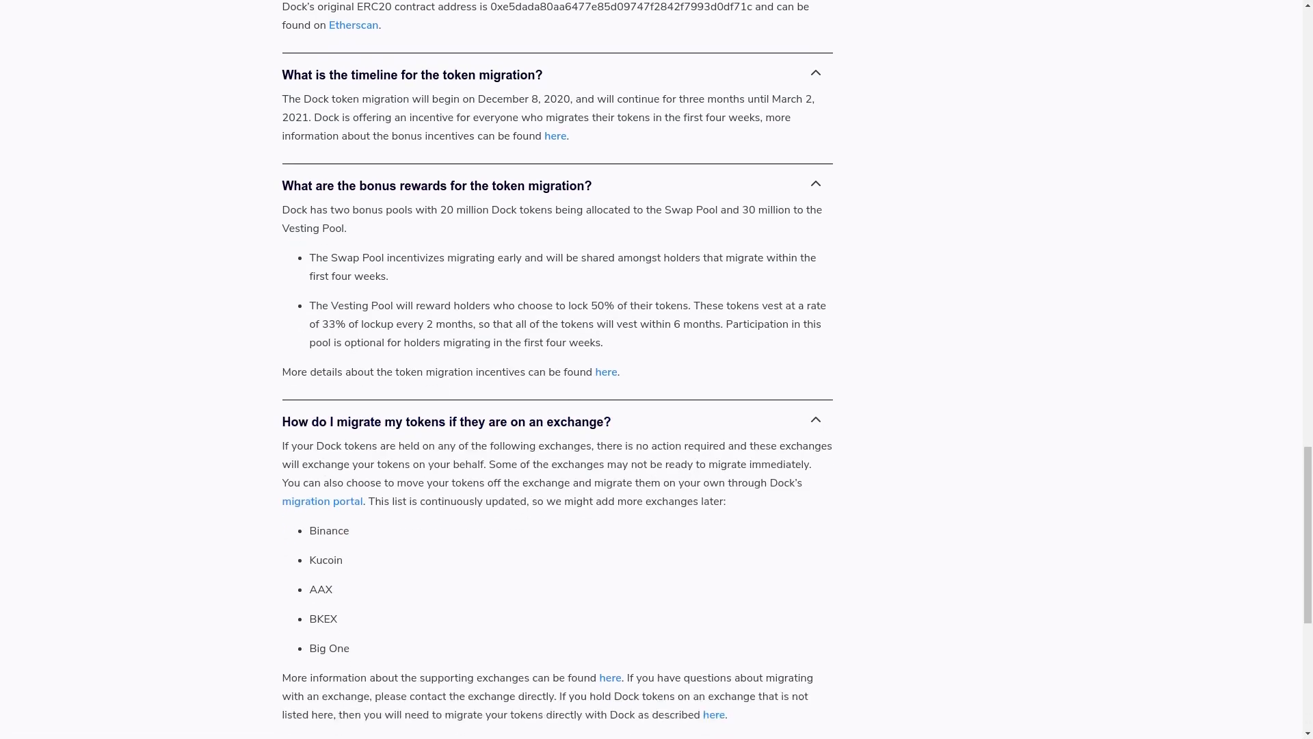
{"action": "scroll", "coordinate": [657, 370], "scroll_direction": "down", "scroll_amount": 2}
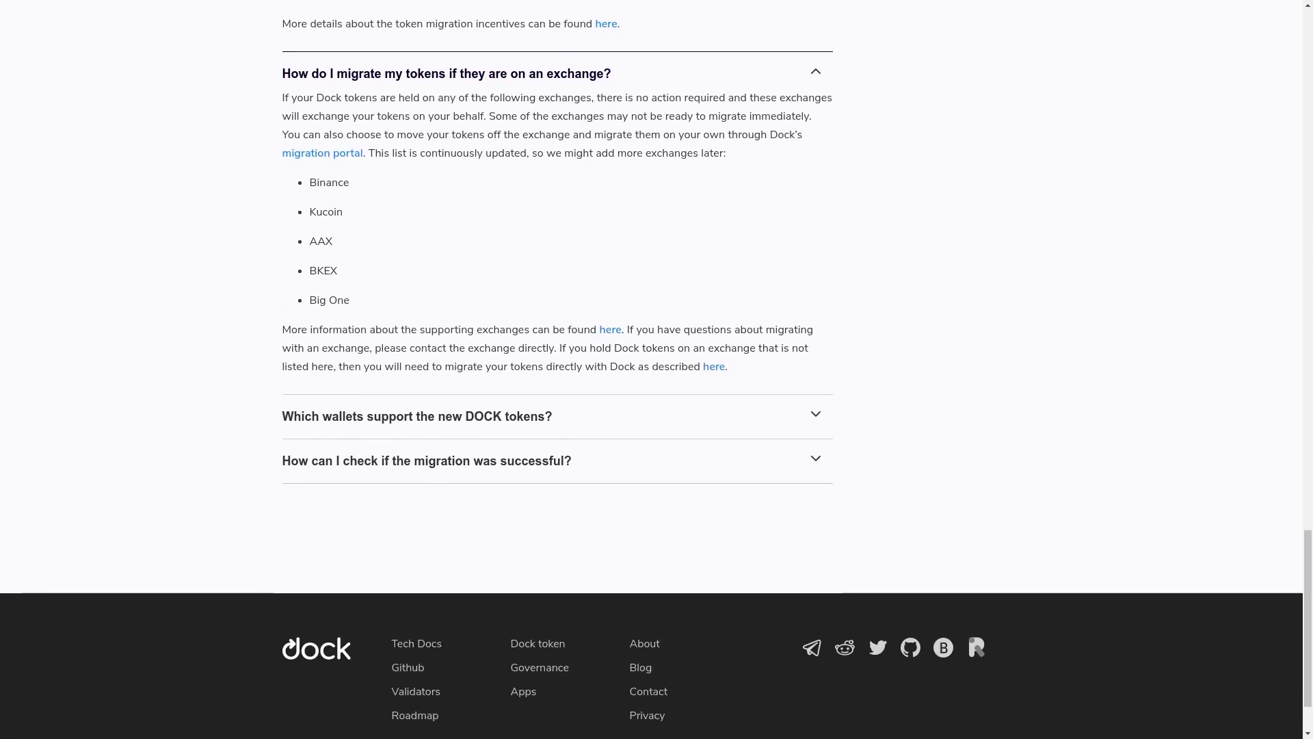
{"action": "left_click", "coordinate": [417, 416]}
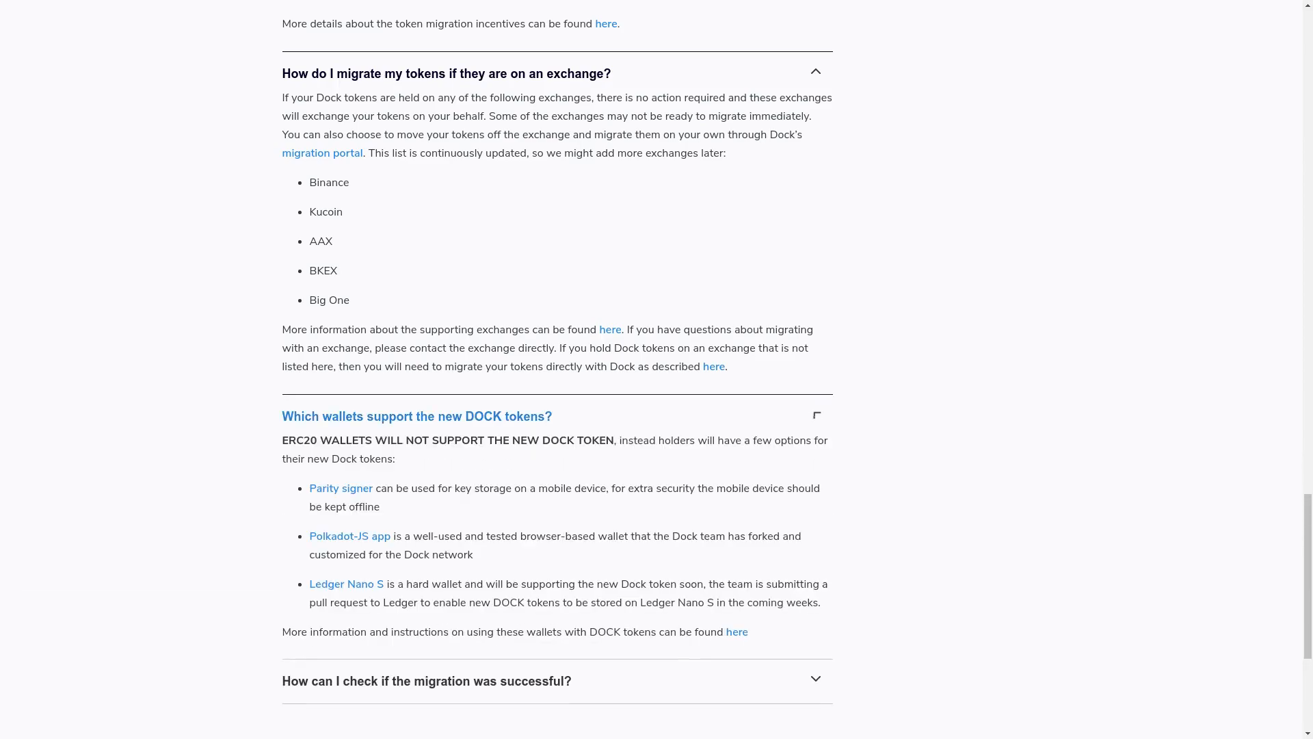
{"action": "scroll", "coordinate": [417, 416], "scroll_direction": "down", "scroll_amount": 3}
{"action": "scroll", "coordinate": [651, 368], "scroll_direction": "down", "scroll_amount": 1}
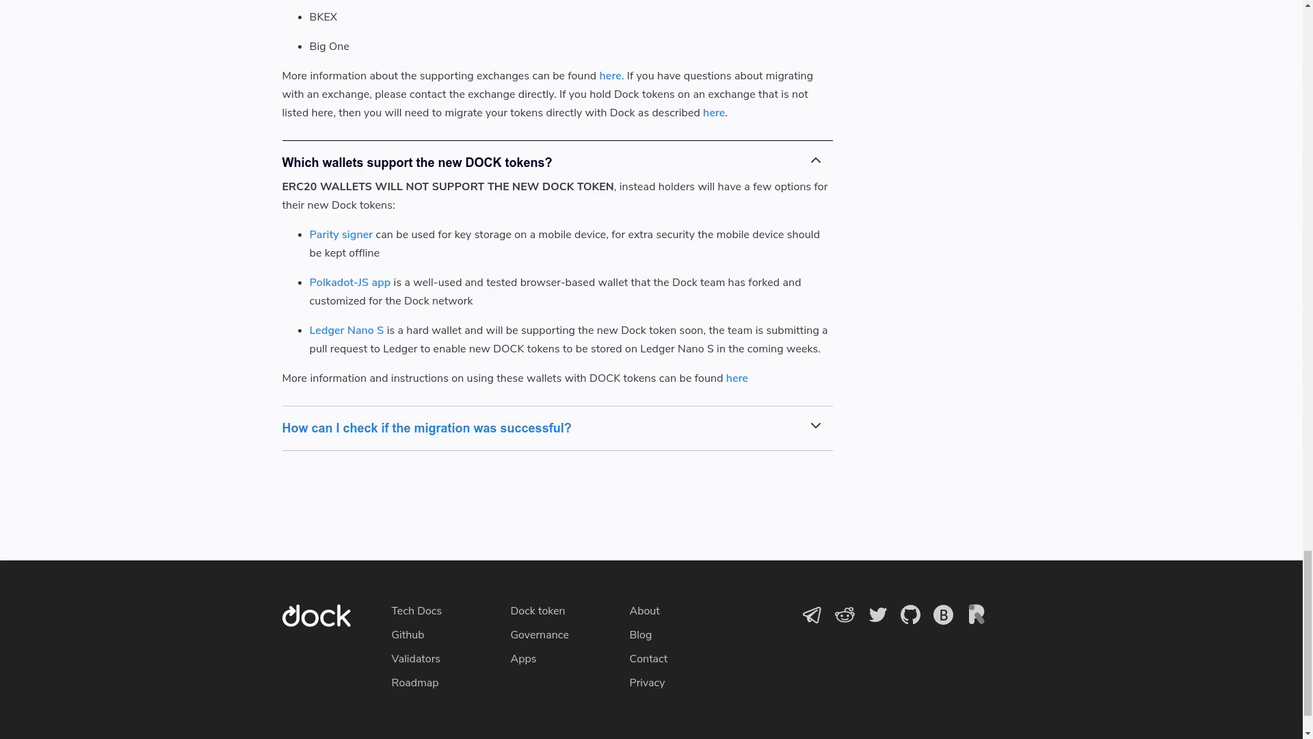
{"action": "left_click", "coordinate": [426, 427]}
{"action": "scroll", "coordinate": [426, 427], "scroll_direction": "down", "scroll_amount": 1}
{"action": "scroll", "coordinate": [656, 369], "scroll_direction": "down", "scroll_amount": 1}
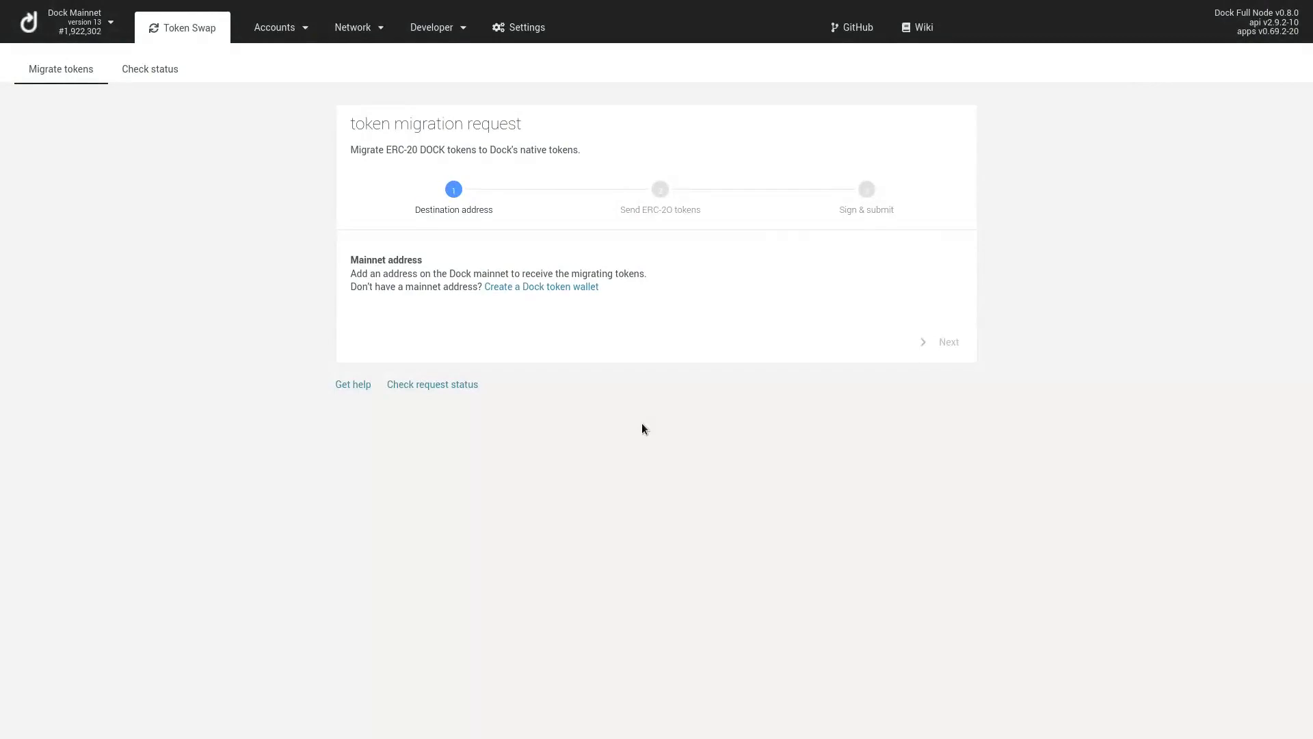
Follow the 'Create a Dock token wallet' link to the empty My accounts page
{"action": "left_click", "coordinate": [548, 287]}
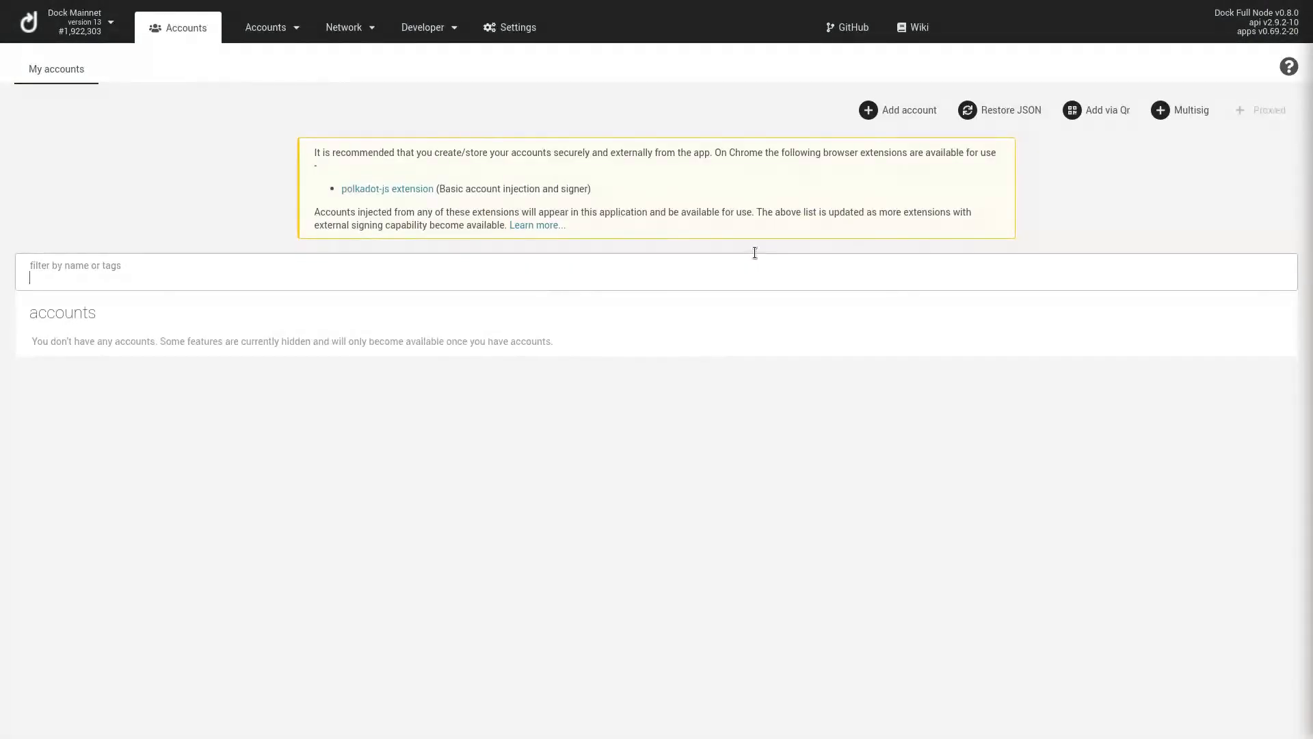
Add a new mainnet account, copying its mnemonic seed and confirming it has been saved
{"action": "left_click", "coordinate": [903, 113]}
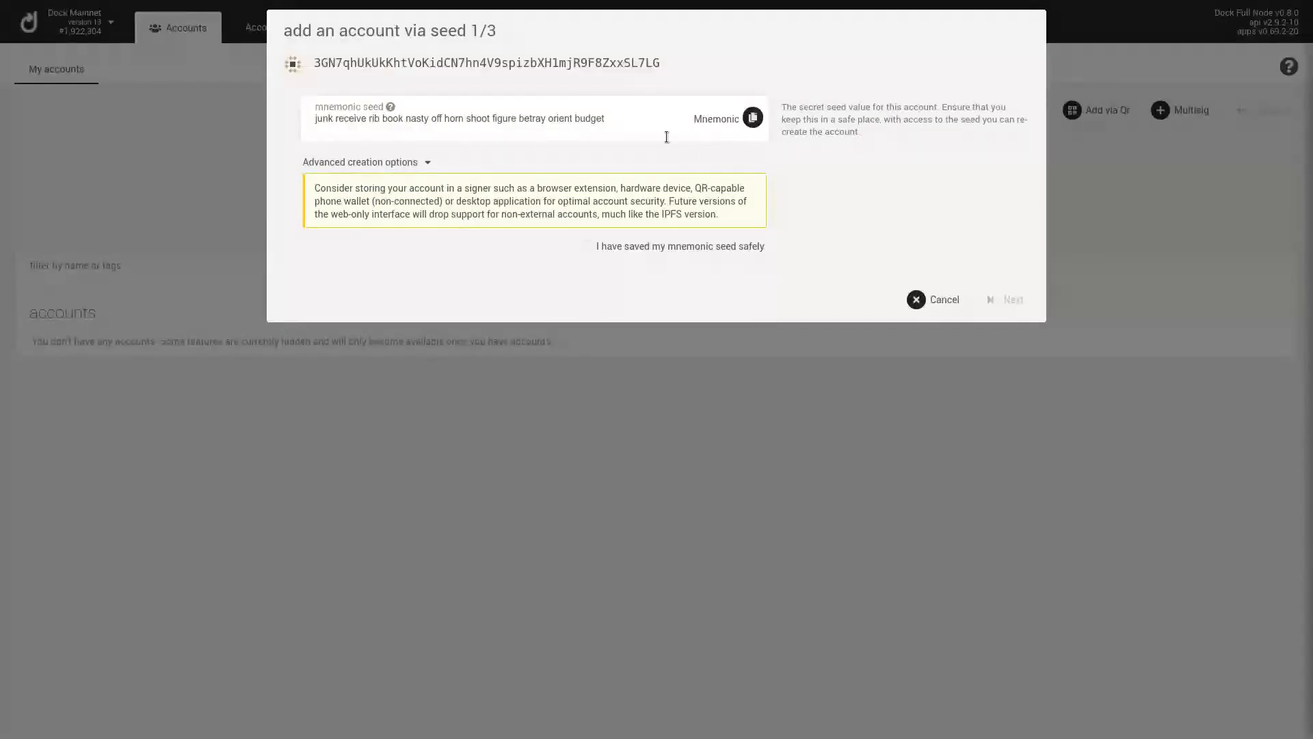
{"action": "triple_click", "coordinate": [555, 117]}
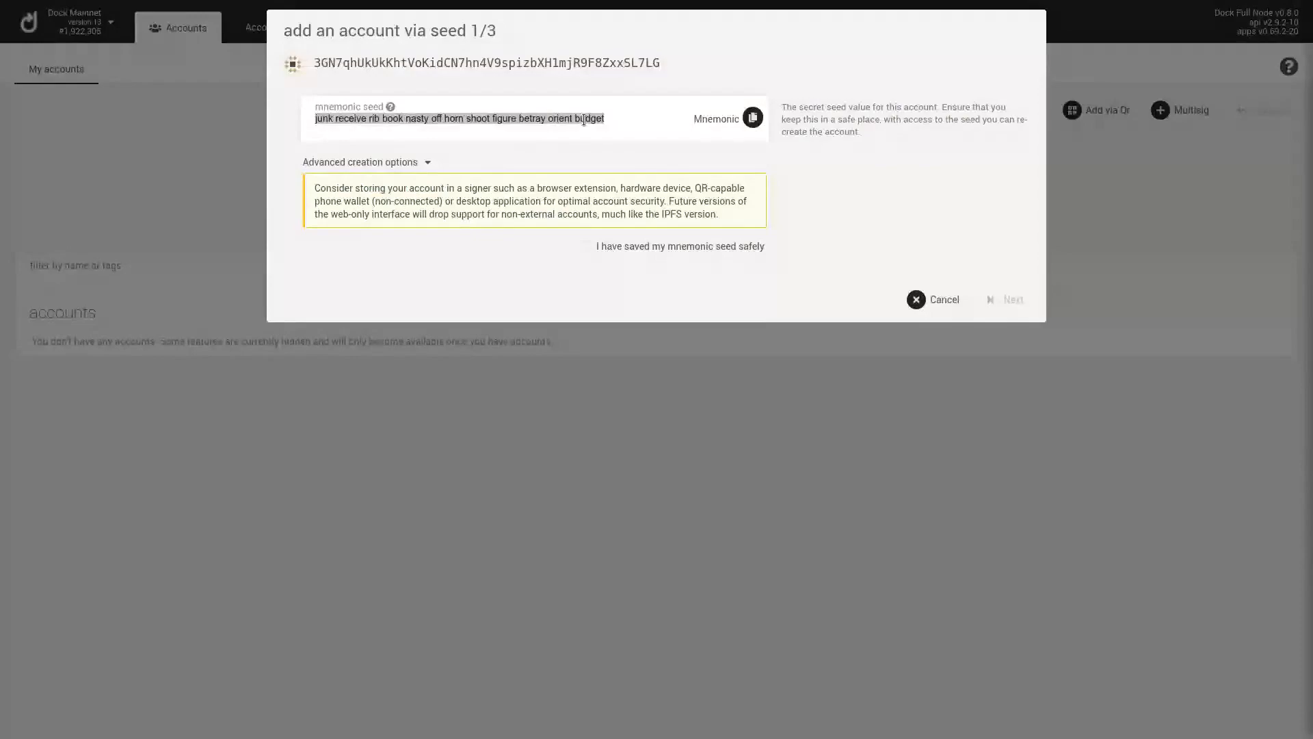
{"action": "left_click", "coordinate": [857, 171]}
{"action": "left_click", "coordinate": [691, 246]}
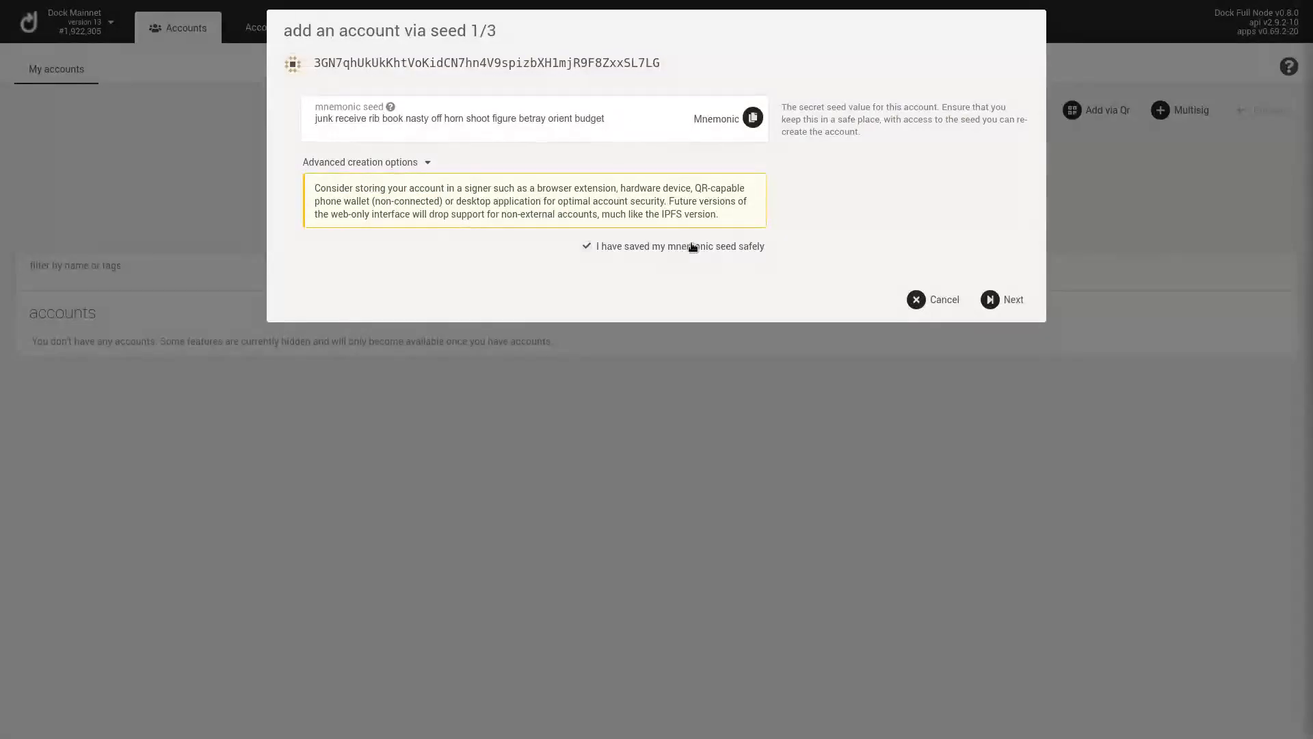
{"action": "left_click", "coordinate": [995, 302]}
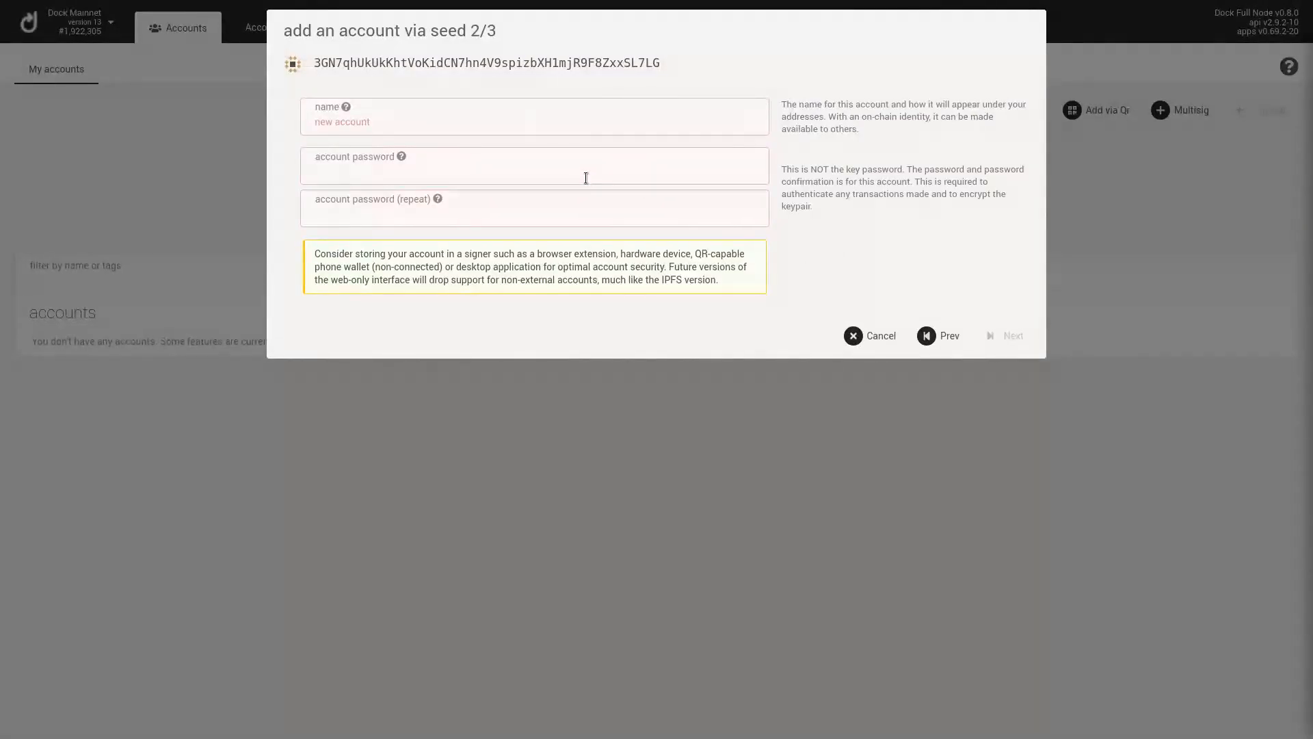
Name the account 'my account', set and repeat its password, and save it
{"action": "type", "text": "my account"}
{"action": "key", "text": "Tab"}
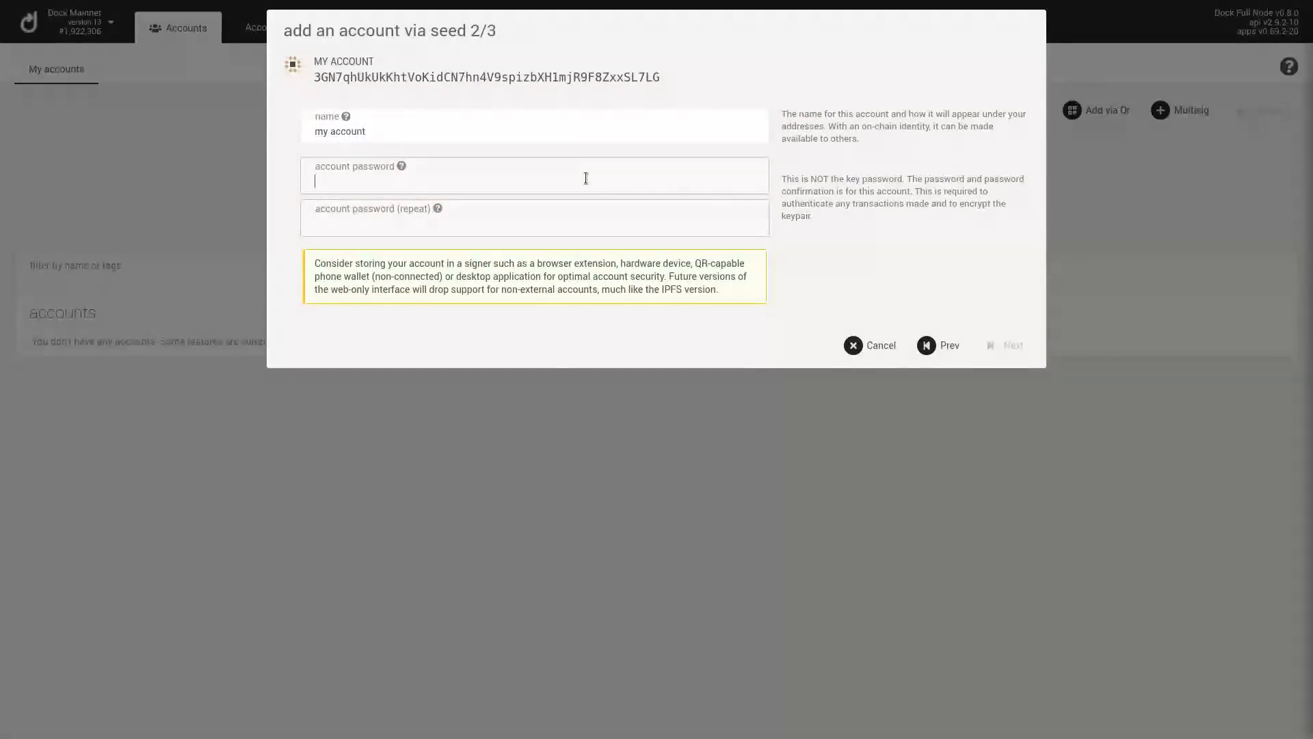
{"action": "type", "text": "1234"}
{"action": "key", "text": "Tab"}
{"action": "type", "text": "1234"}
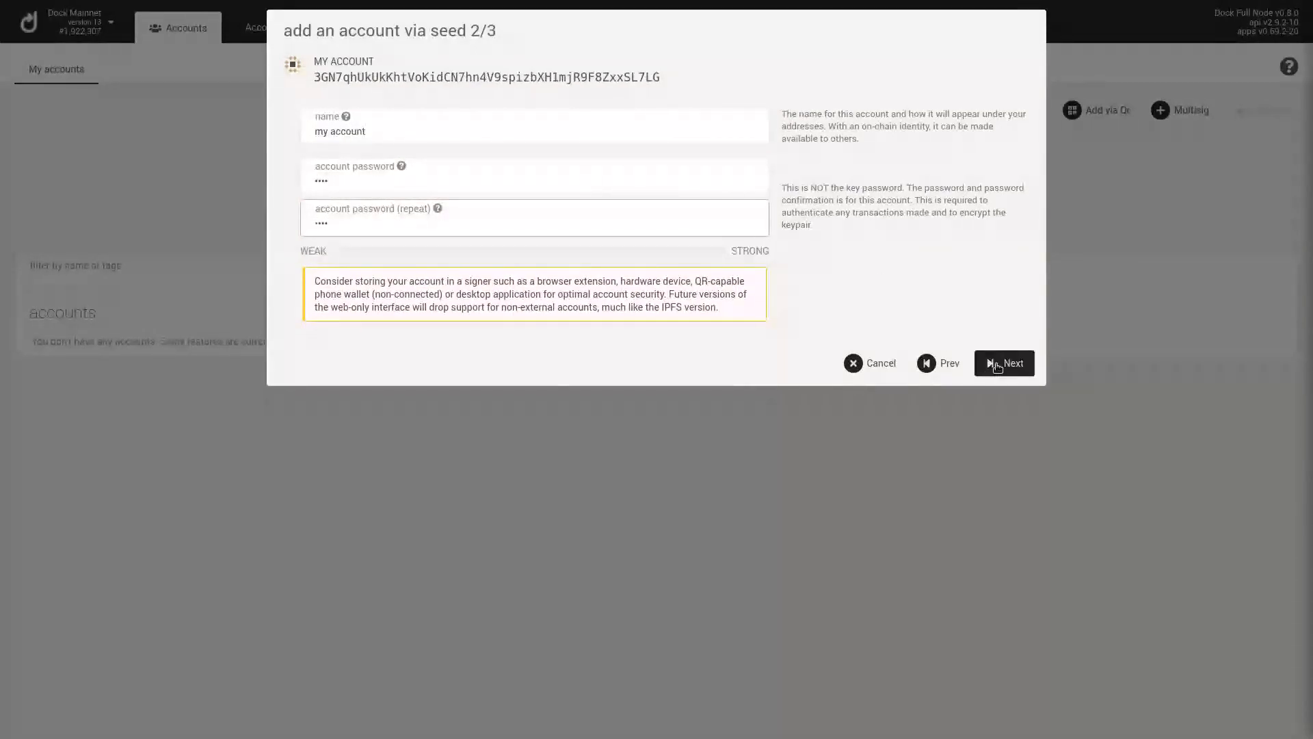
{"action": "left_click", "coordinate": [998, 364]}
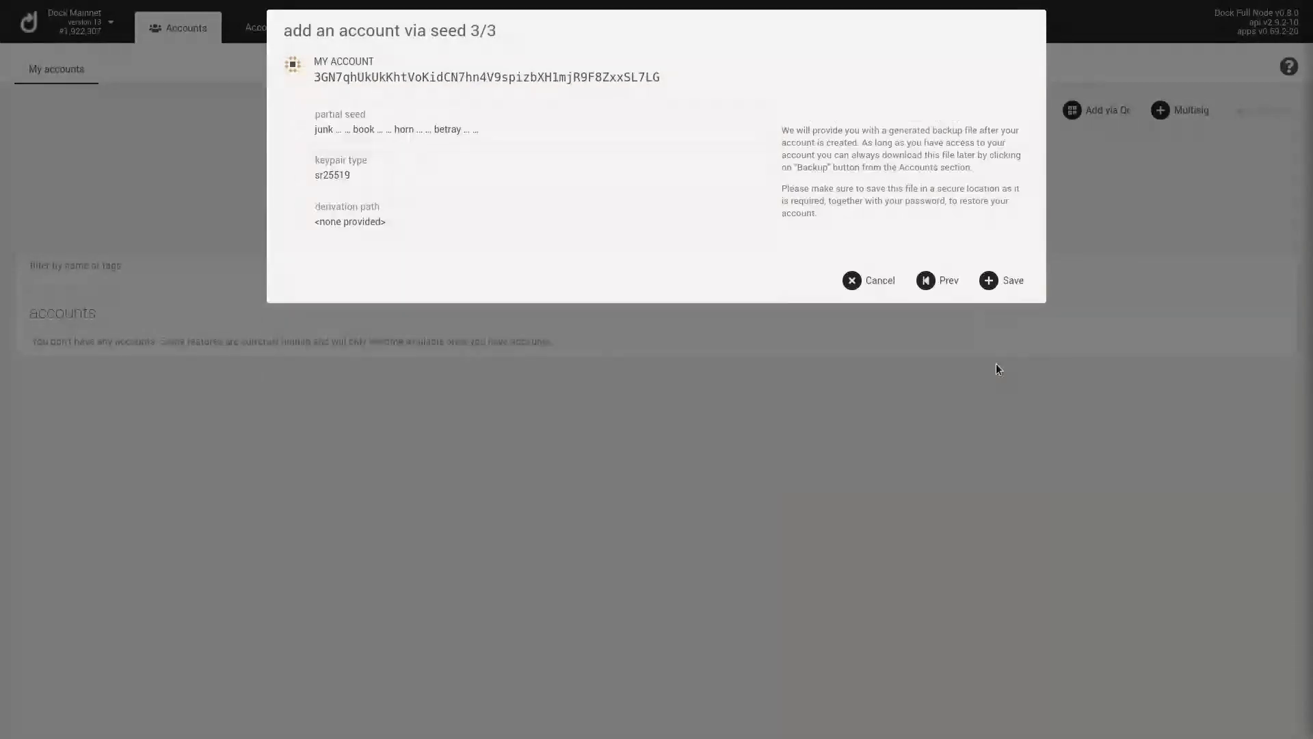
{"action": "left_click", "coordinate": [999, 279]}
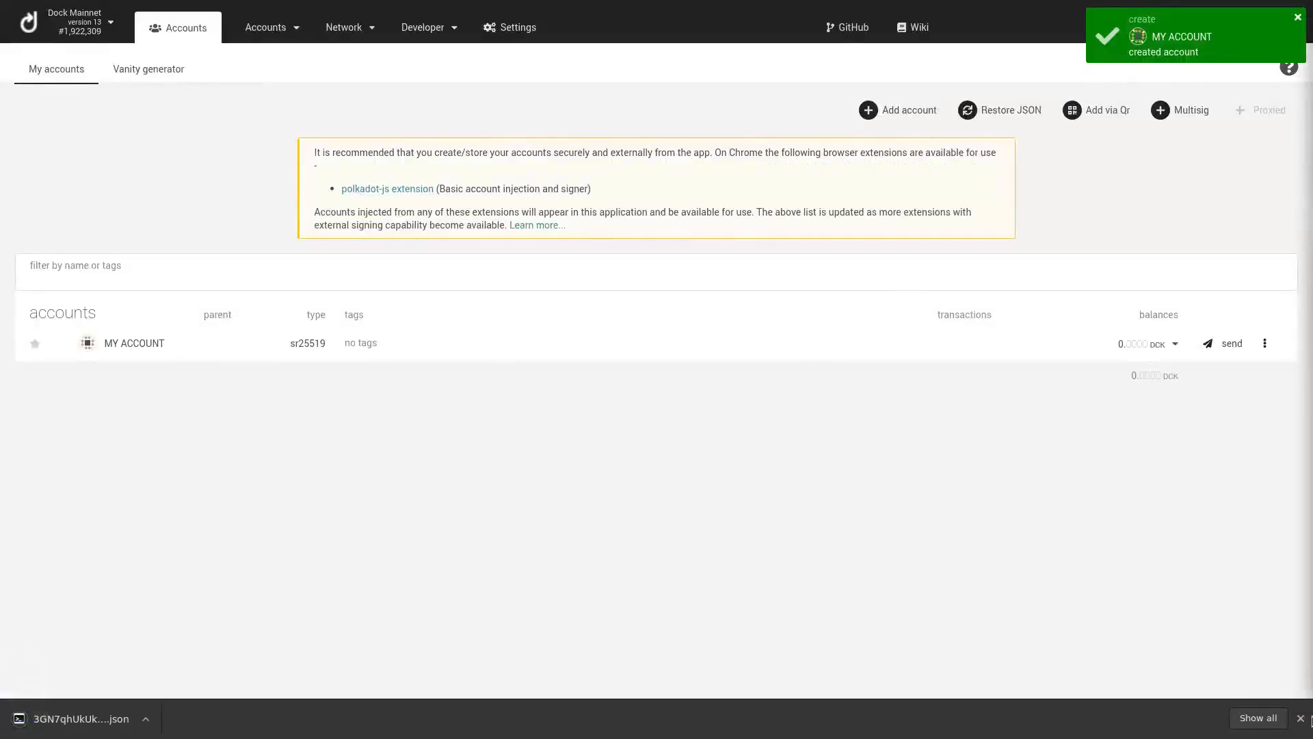
Close the browser download bar to reveal MY ACCOUNT with its 0 DCK balance
{"action": "left_click", "coordinate": [1301, 719]}
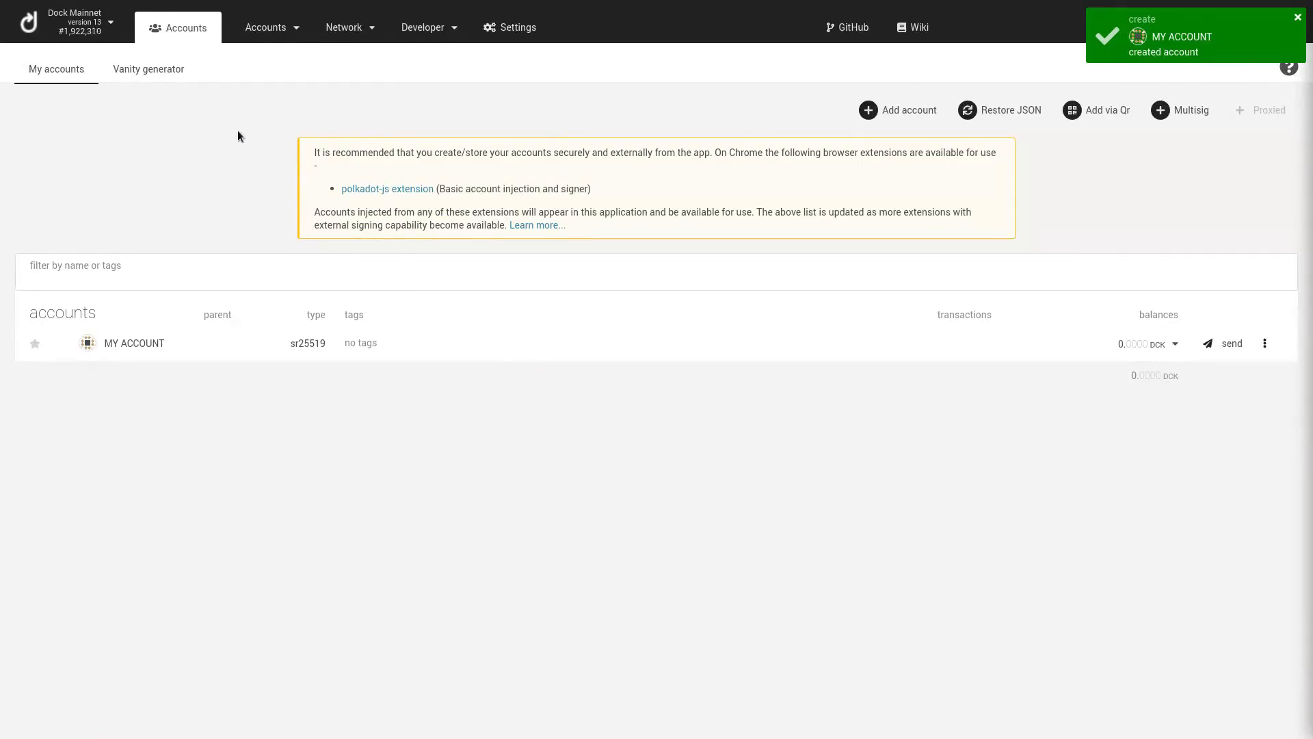
On the Token Swap page, choose MY ACCOUNT as the mainnet destination address
{"action": "mouse_move", "coordinate": [339, 45]}
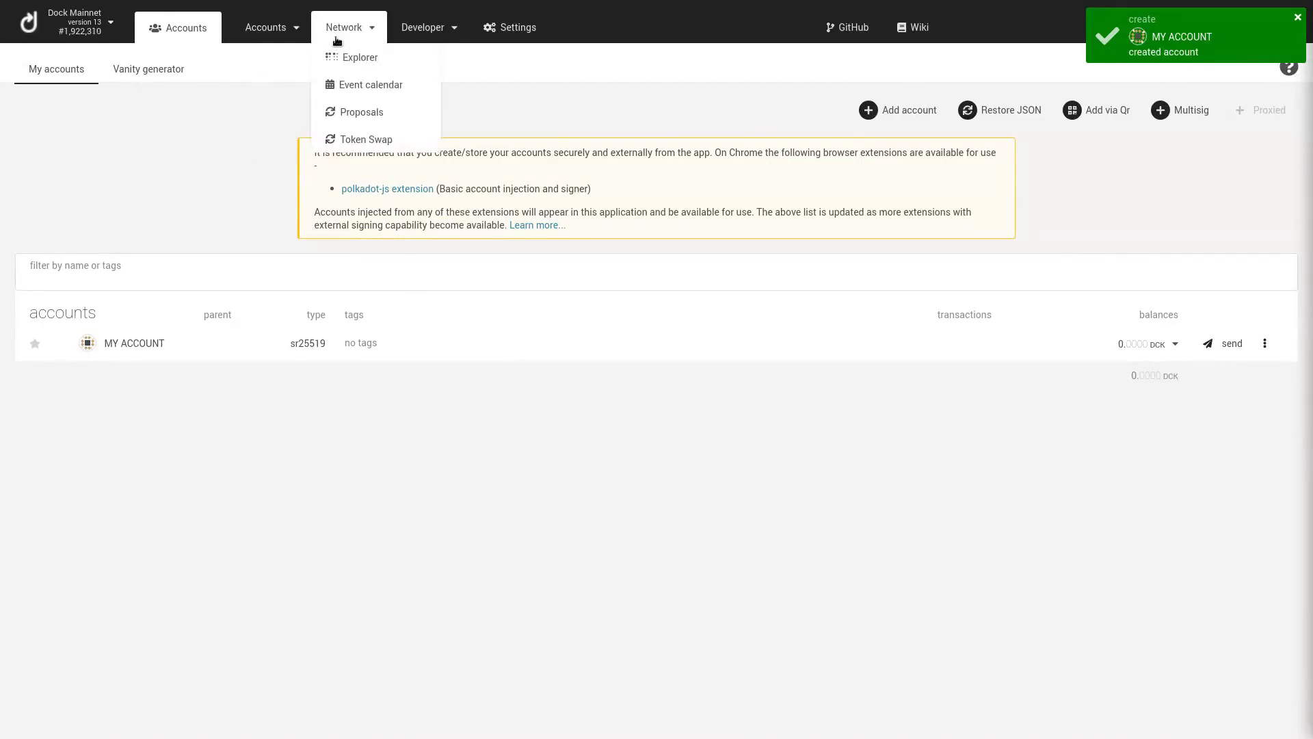
{"action": "left_click", "coordinate": [385, 140]}
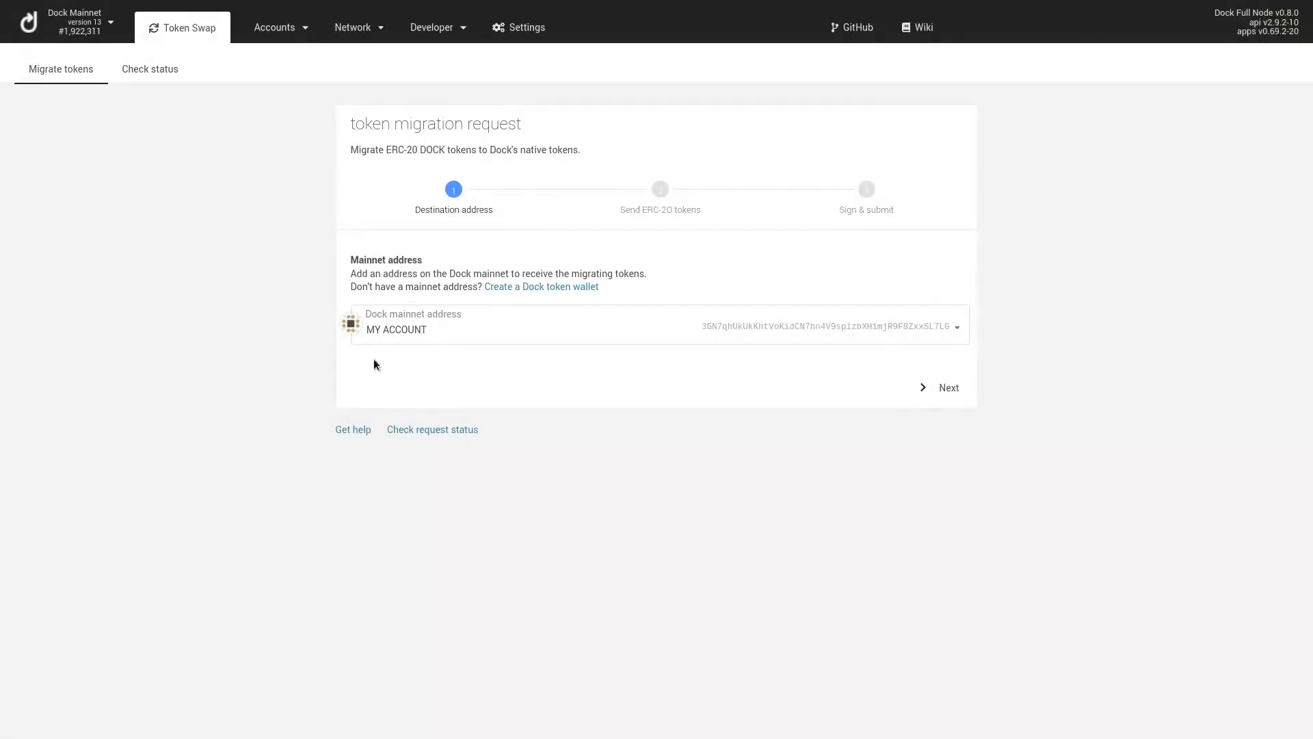
{"action": "left_click", "coordinate": [822, 325]}
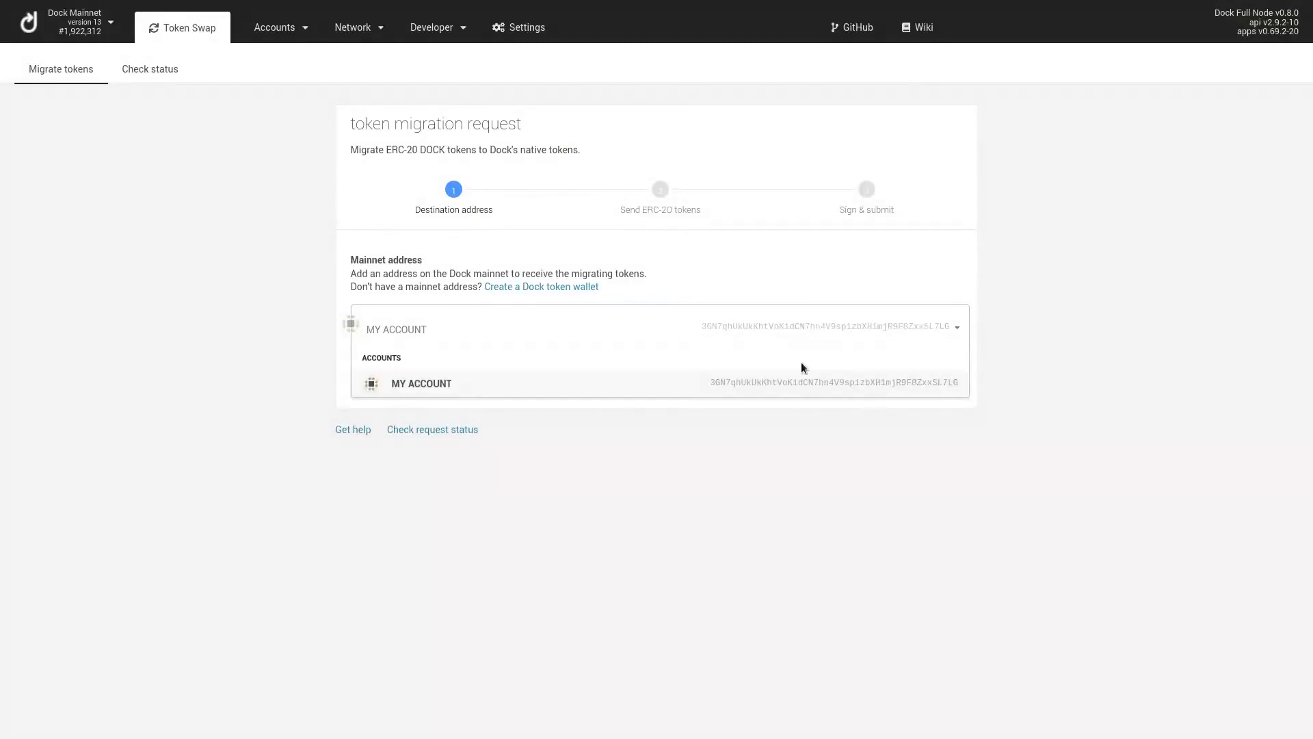
{"action": "left_click", "coordinate": [802, 383]}
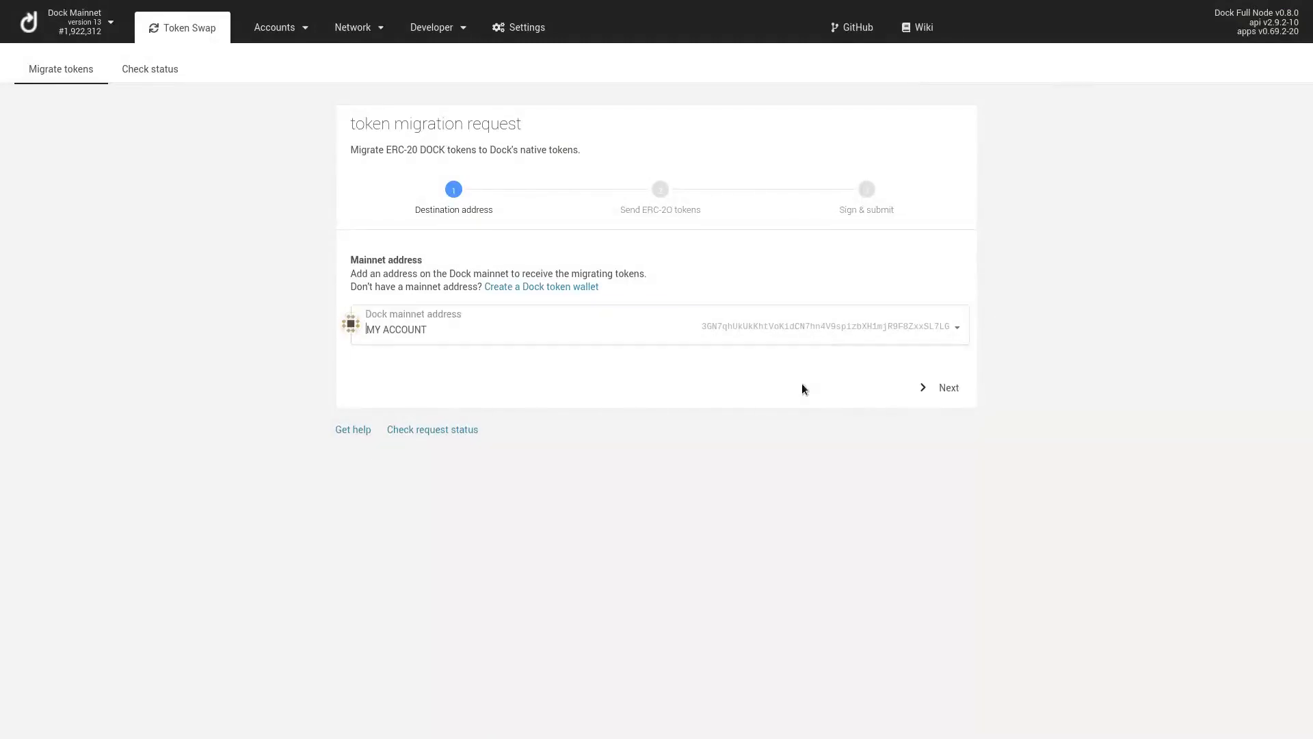
{"action": "left_click", "coordinate": [929, 388]}
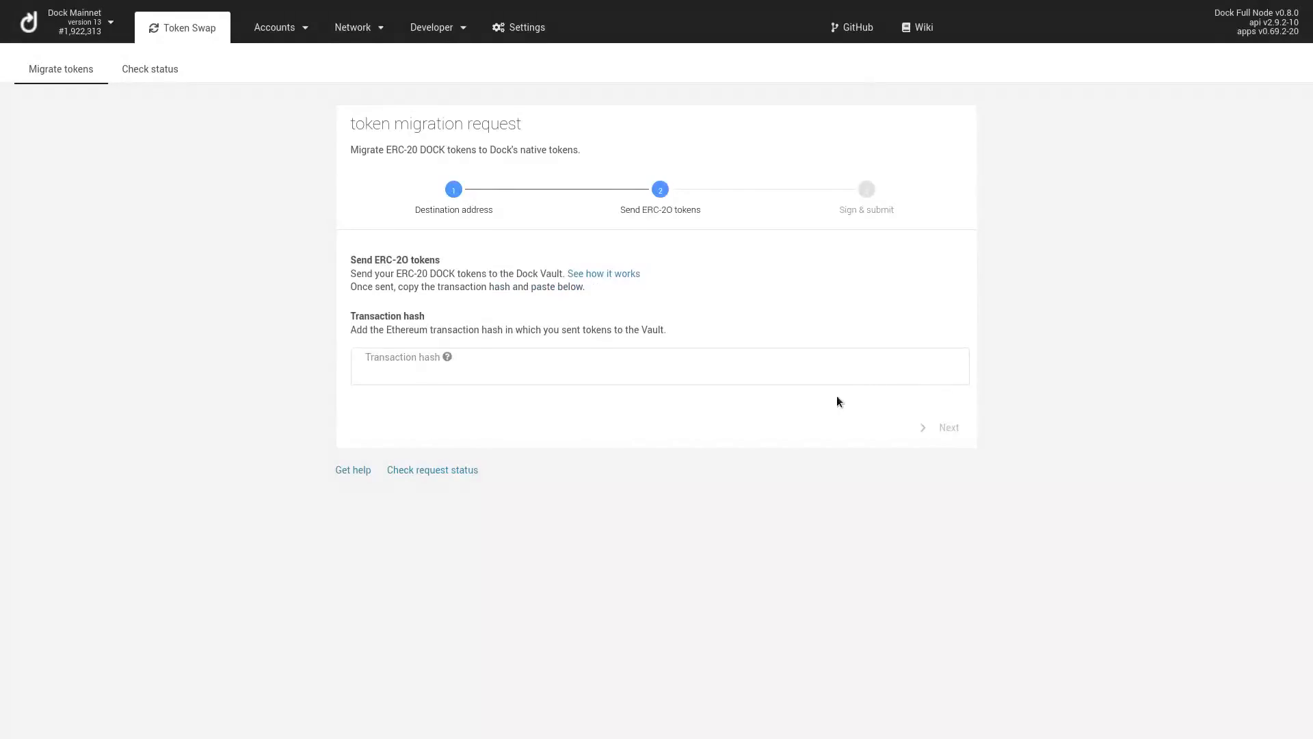
Paste the Ethereum transaction hash and continue to the Sign & submit step
{"action": "left_click", "coordinate": [675, 379]}
{"action": "left_click", "coordinate": [522, 374]}
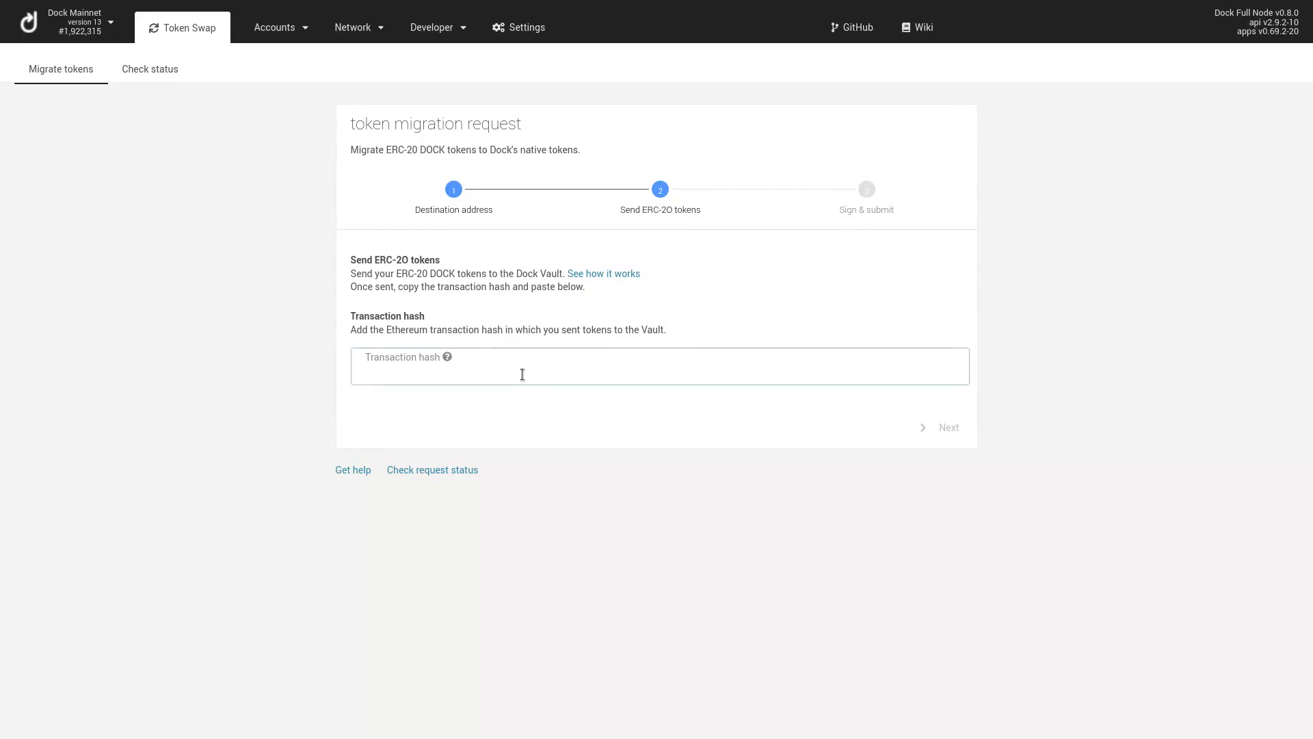
{"action": "key", "text": "ctrl+v"}
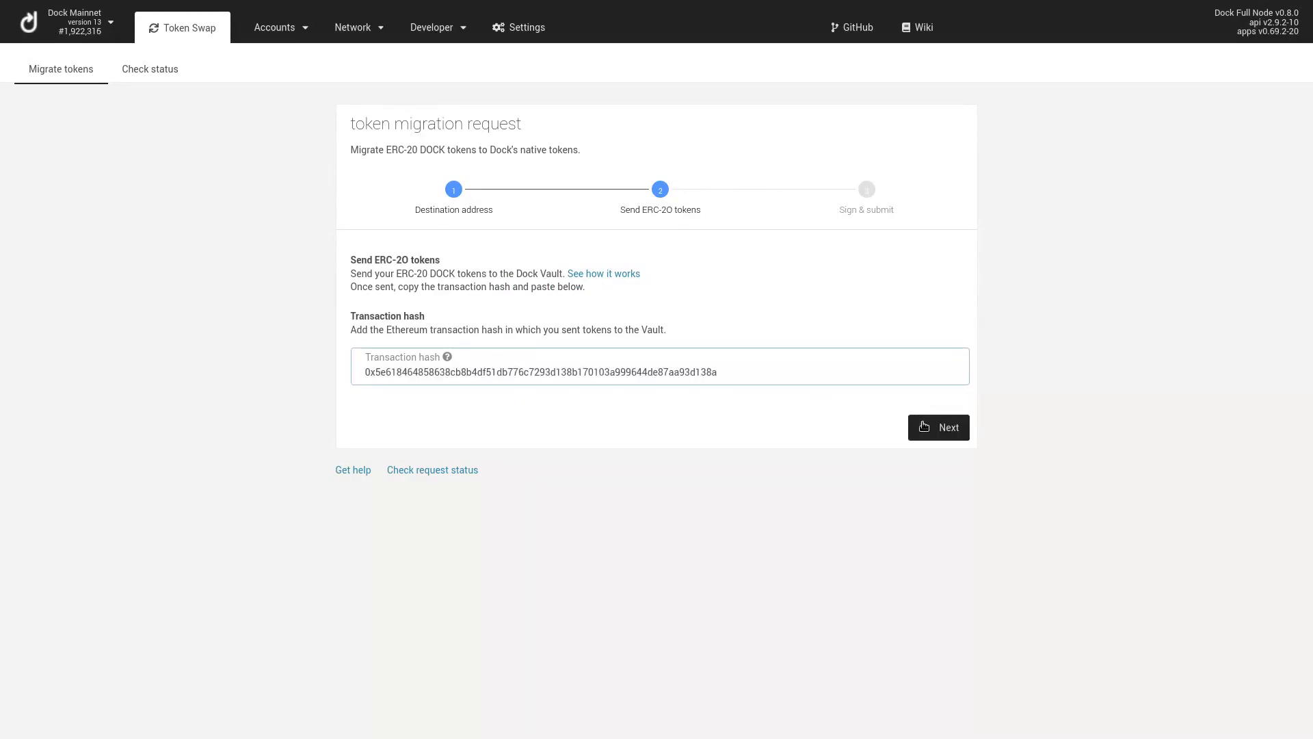
{"action": "left_click", "coordinate": [932, 427]}
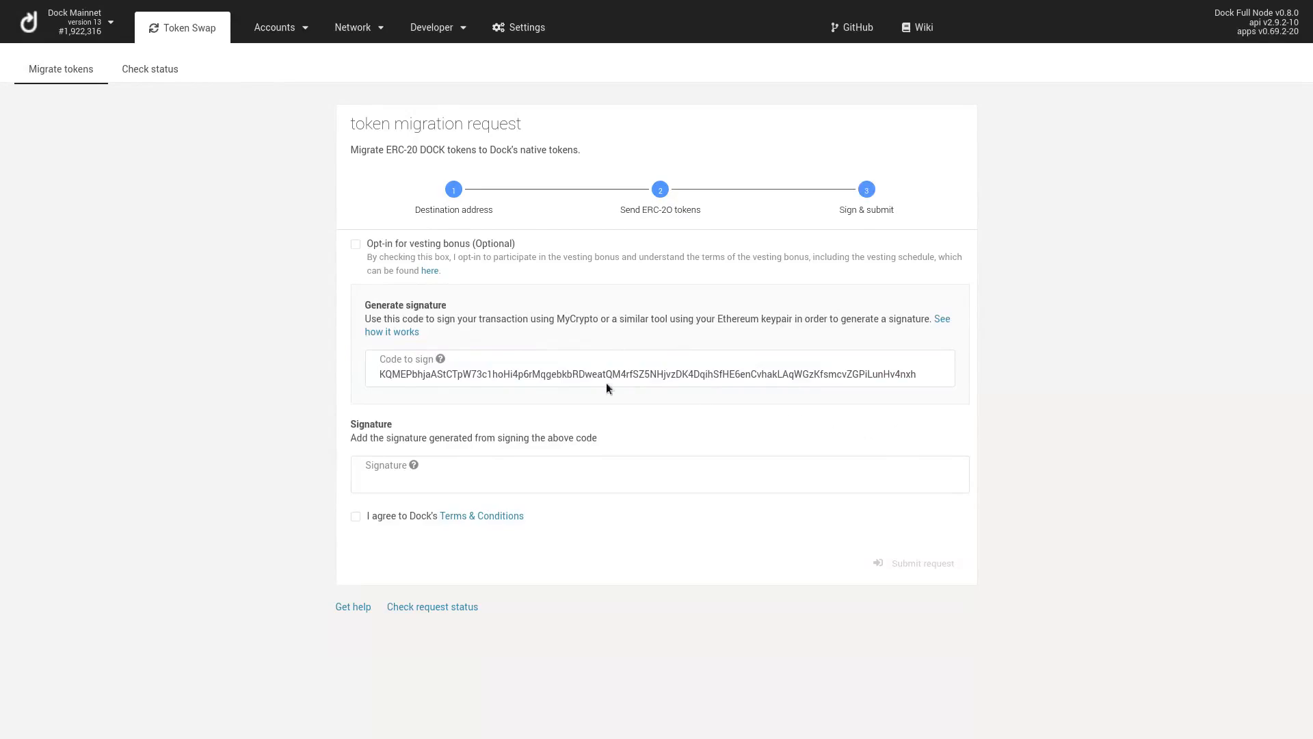
Leave the vesting bonus off, paste the signature for the code, accept the terms, and submit
{"action": "left_click", "coordinate": [356, 247]}
{"action": "left_click", "coordinate": [356, 247]}
{"action": "left_click", "coordinate": [477, 374]}
{"action": "key", "text": "ctrl+a"}
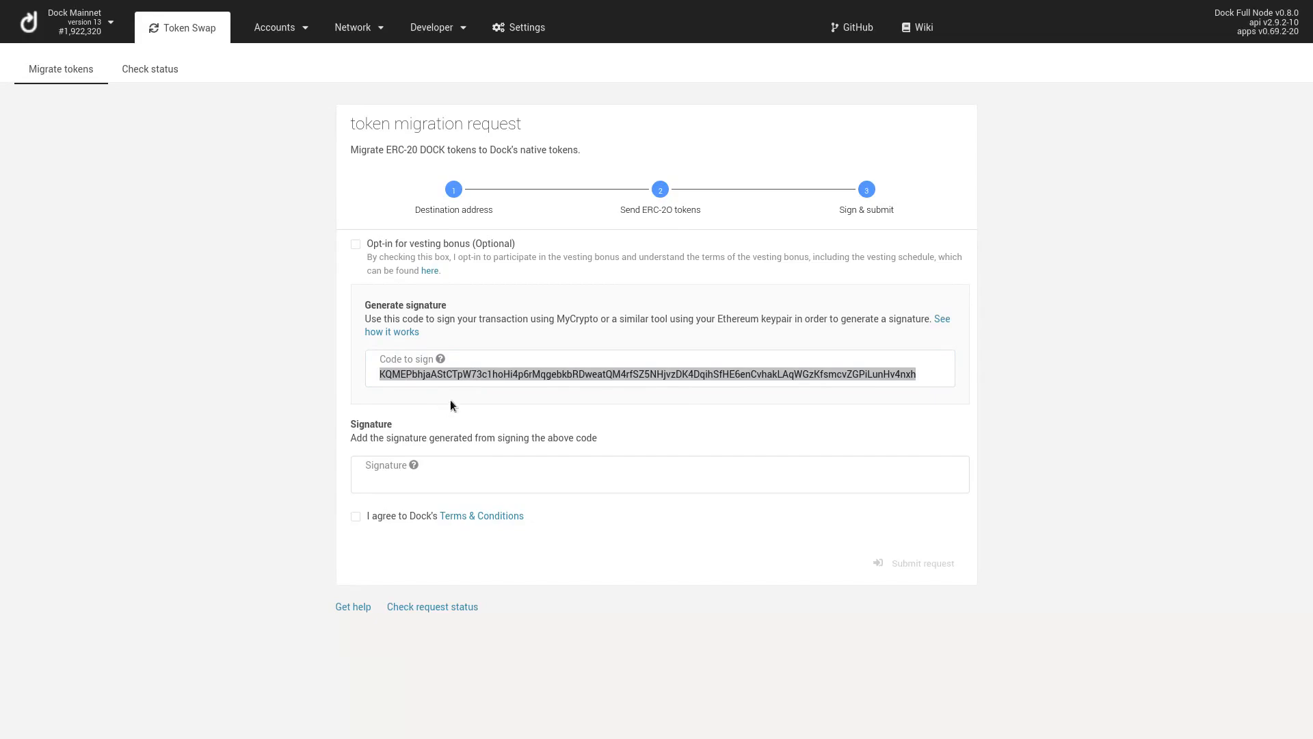
{"action": "left_click", "coordinate": [441, 480]}
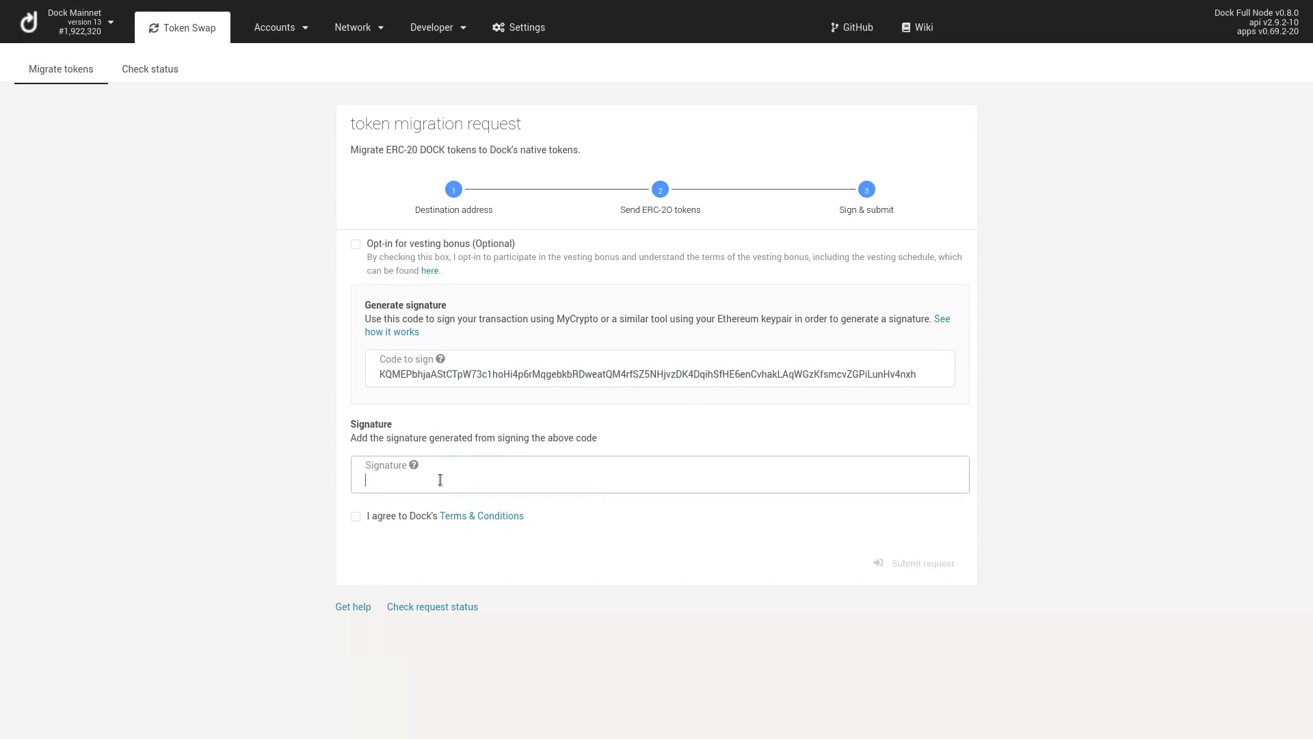
{"action": "key", "text": "ctrl+v"}
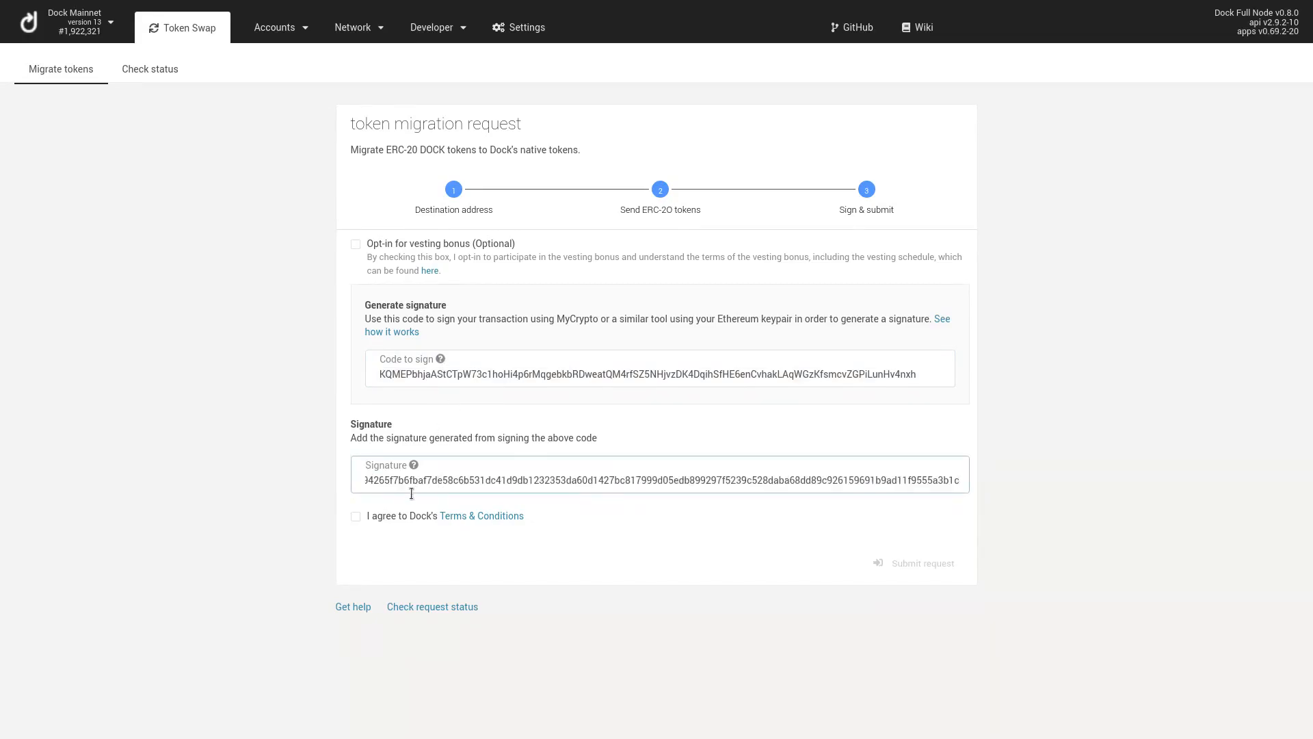
{"action": "left_click", "coordinate": [356, 517]}
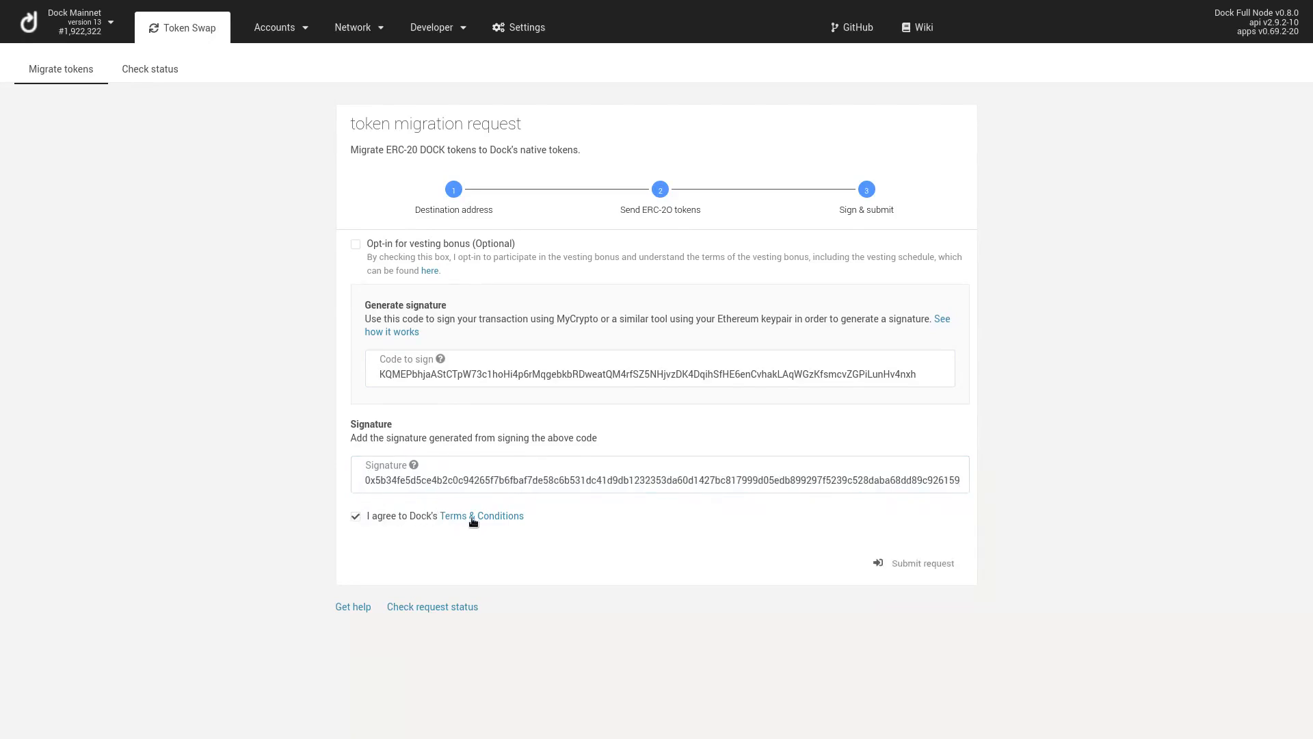
{"action": "left_click", "coordinate": [907, 569]}
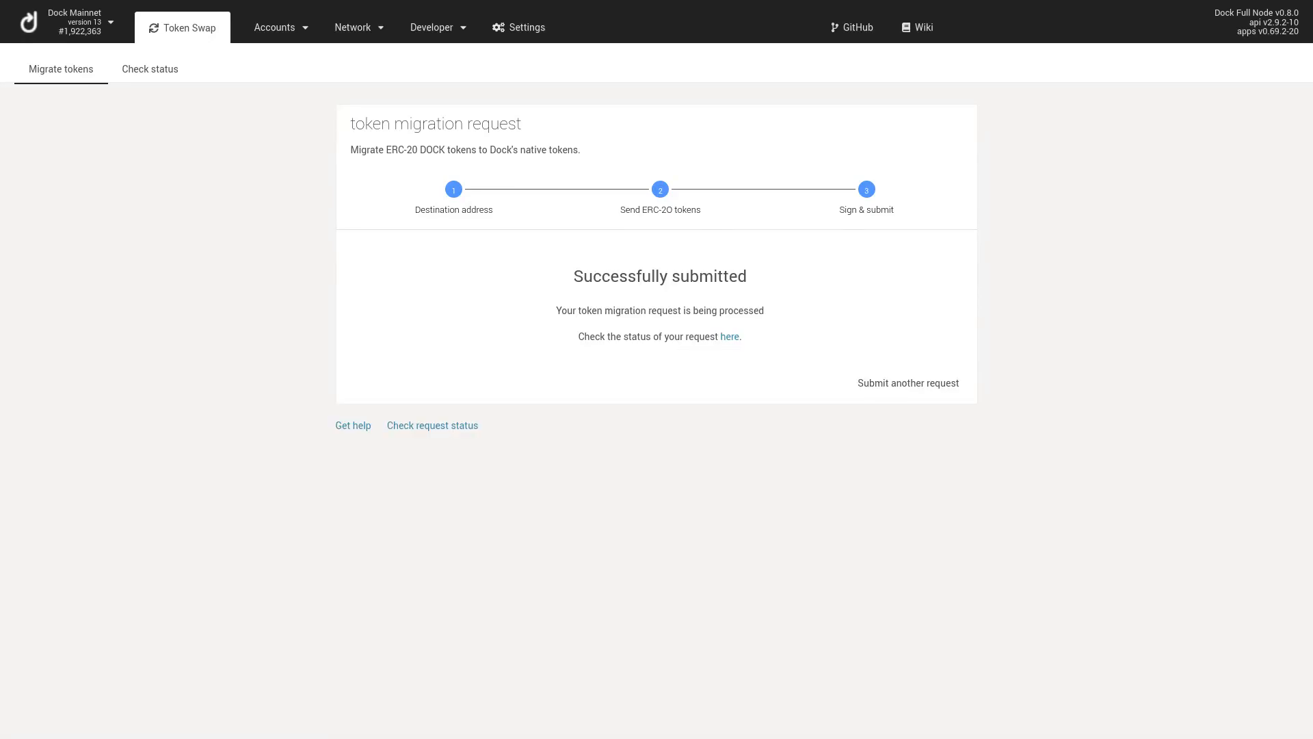
Check status with the pasted transaction hash and Ethereum address, showing Processing
{"action": "left_click", "coordinate": [731, 338]}
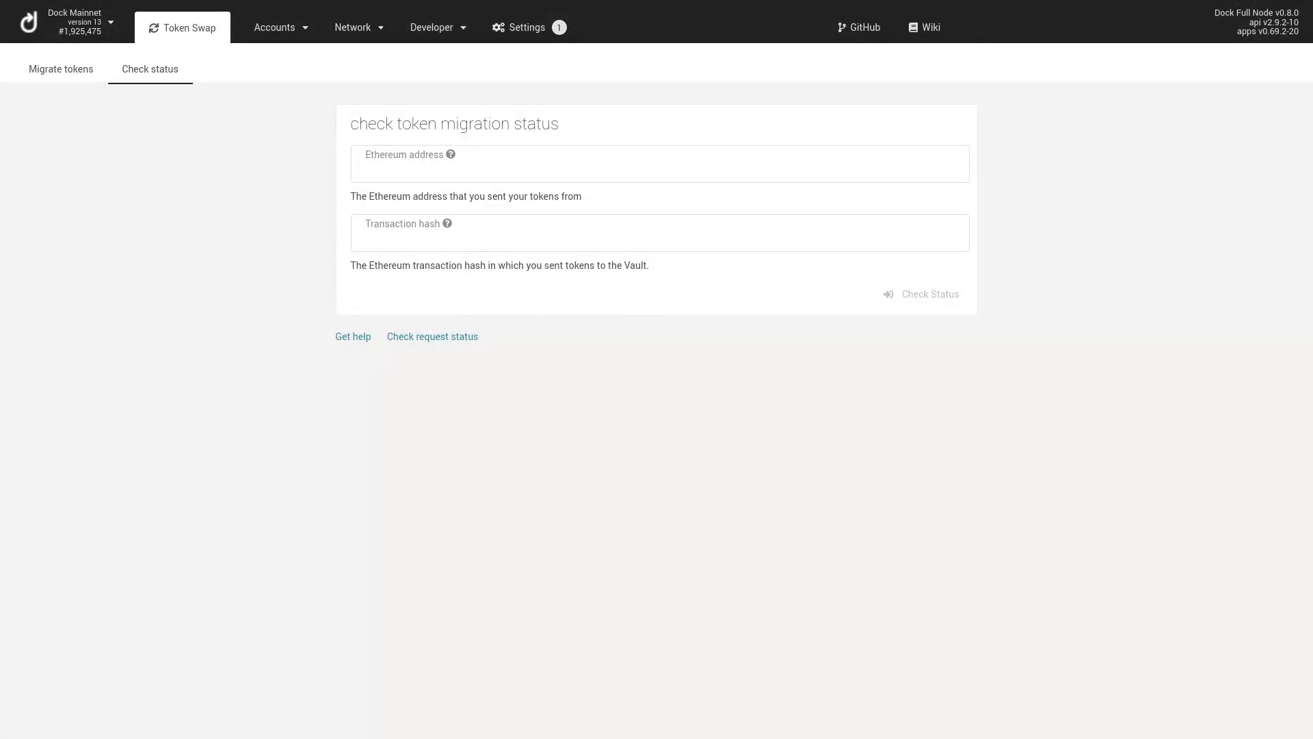
{"action": "left_click", "coordinate": [507, 245]}
{"action": "key", "text": "ctrl+v"}
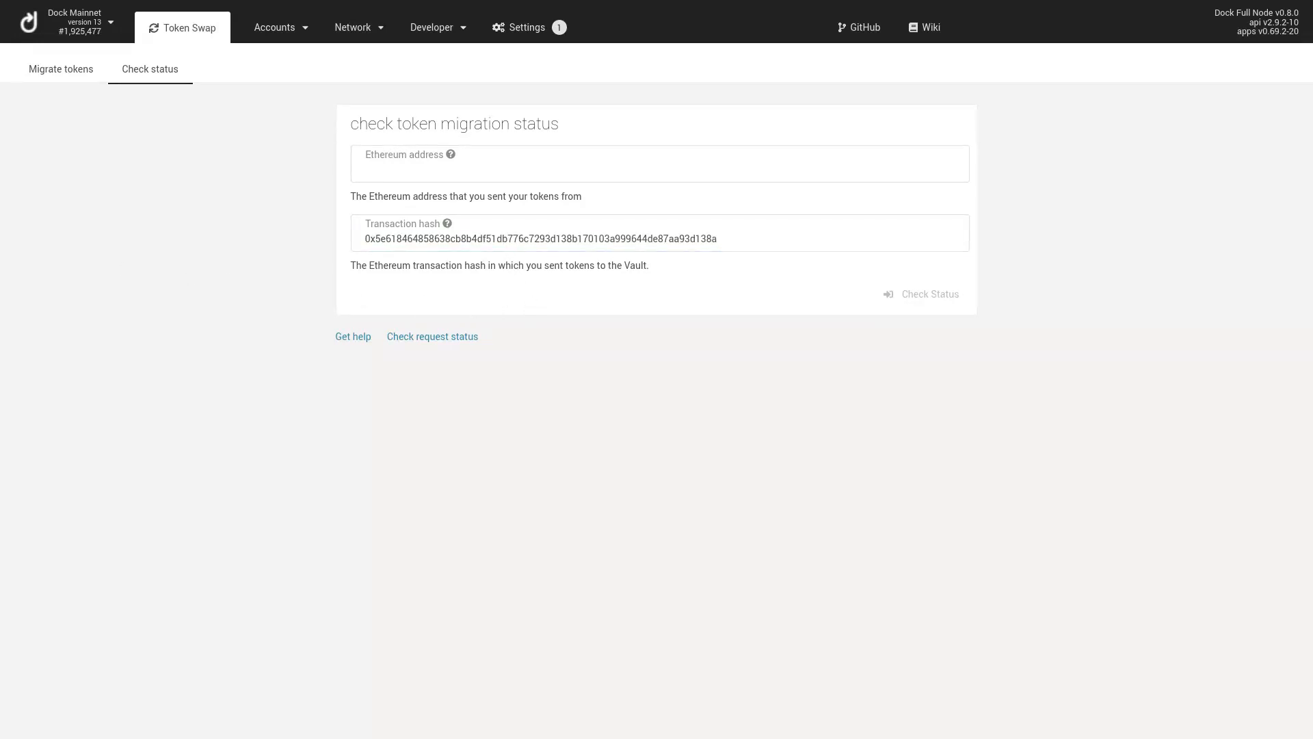
{"action": "left_click", "coordinate": [539, 174]}
{"action": "type", "text": "0xb14ab53e38da1c172f877dbc6d65e4a1b0474c3c"}
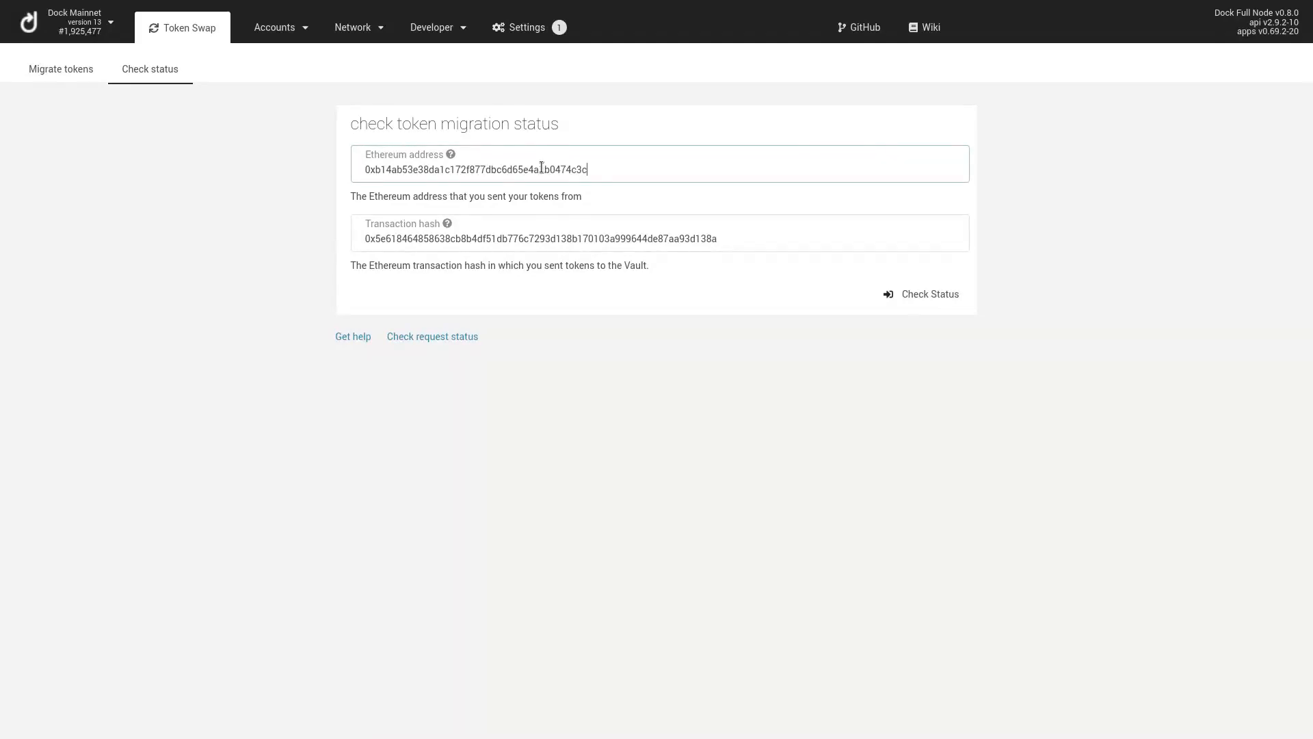
{"action": "left_click", "coordinate": [906, 301]}
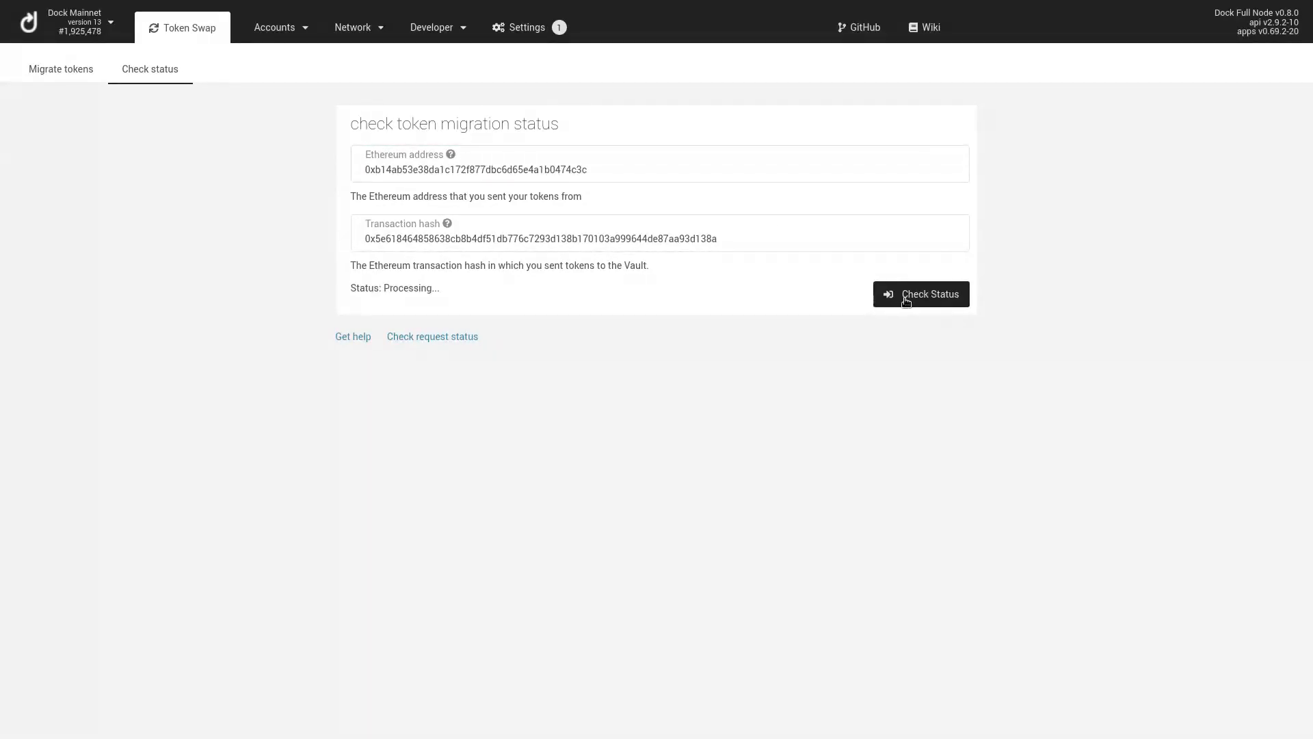
{"action": "triple_click", "coordinate": [392, 289]}
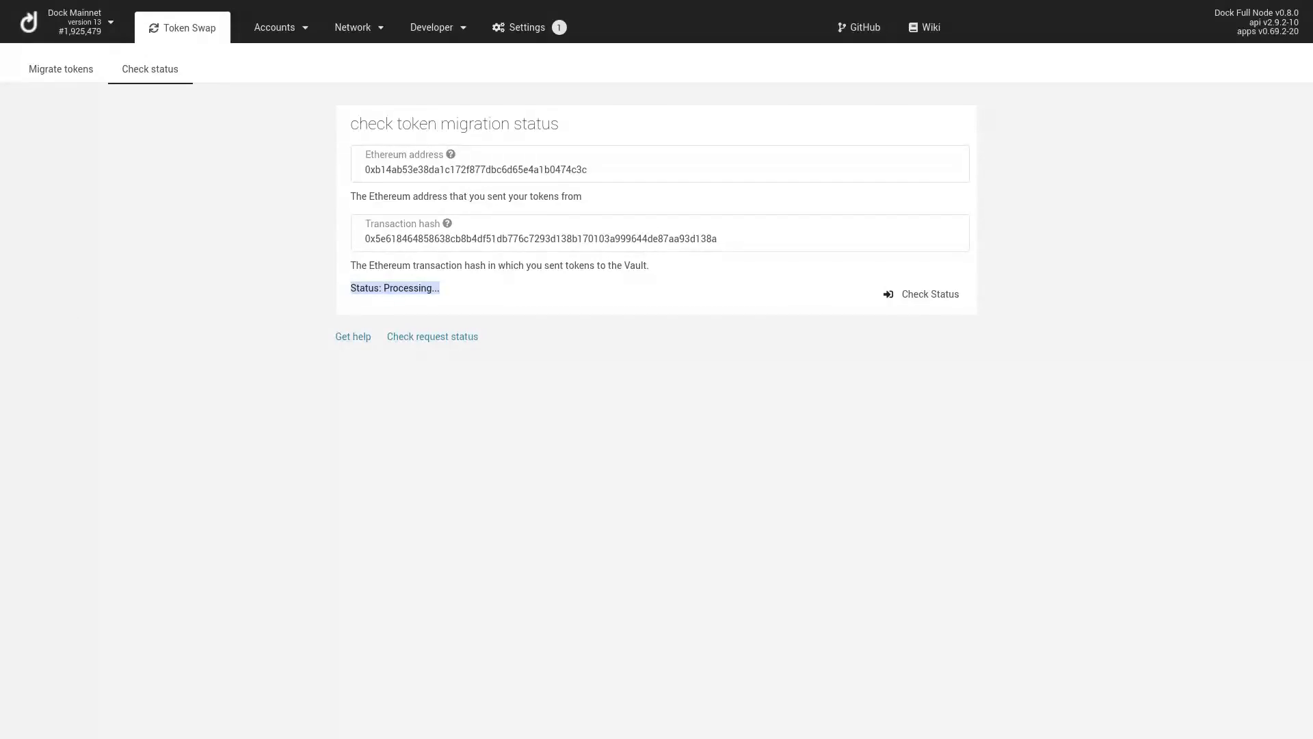